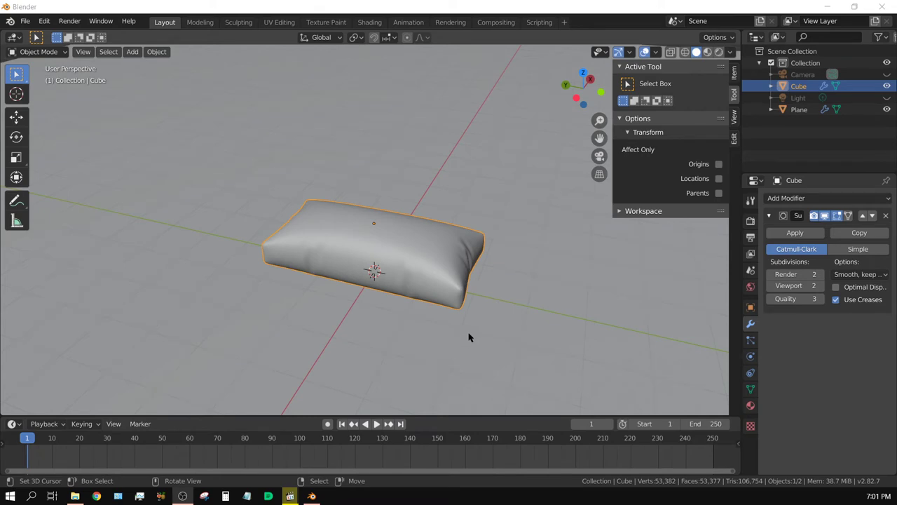
middle_drag(469, 337, 503, 311)
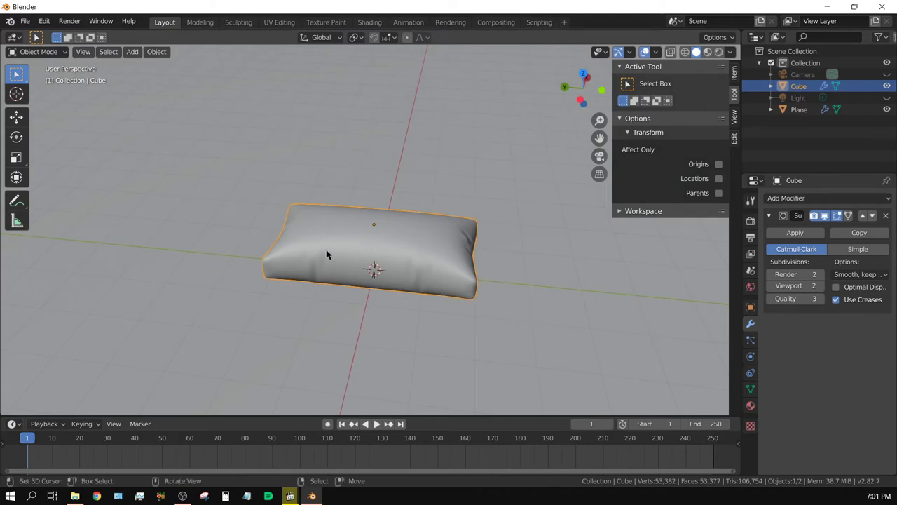
middle_drag(346, 300, 299, 289)
scroll(420, 323, up, 5)
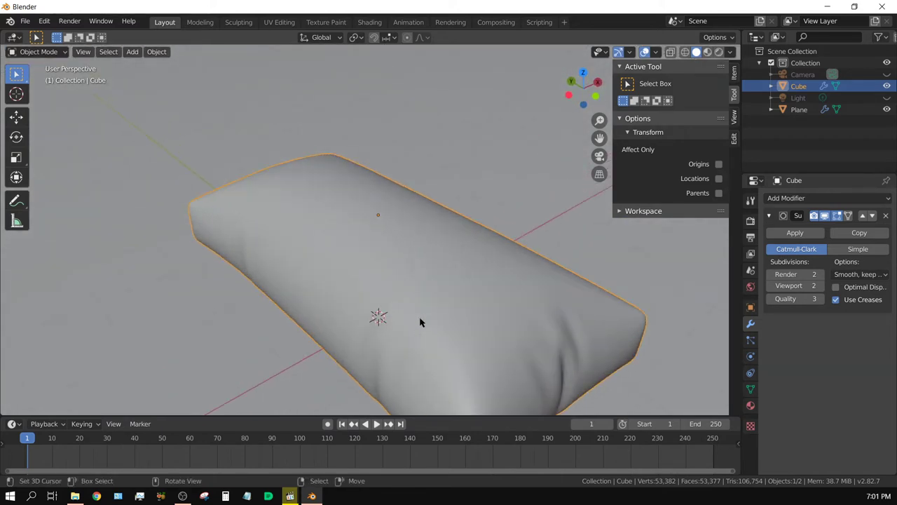
middle_drag(456, 344, 469, 322)
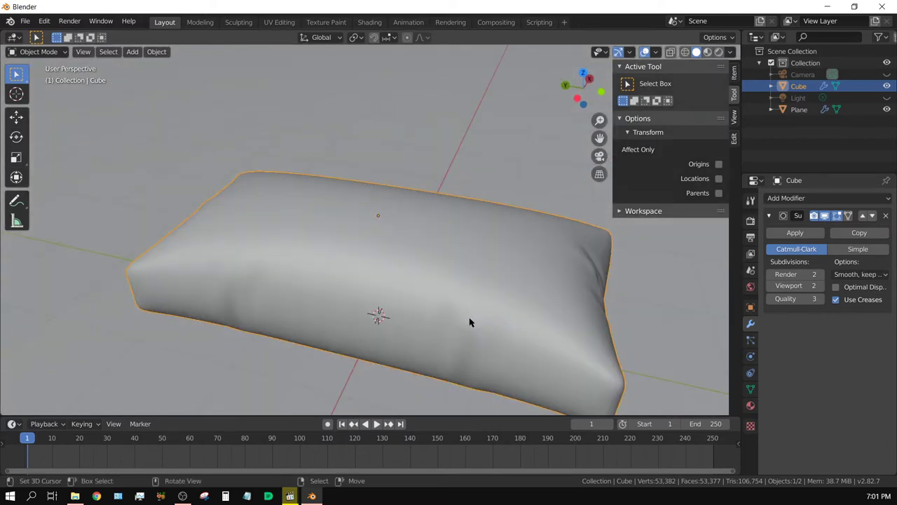
Step: Start a new General file and dismiss the splash screen to work in an empty scene
click(25, 21)
mouse_move(40, 35)
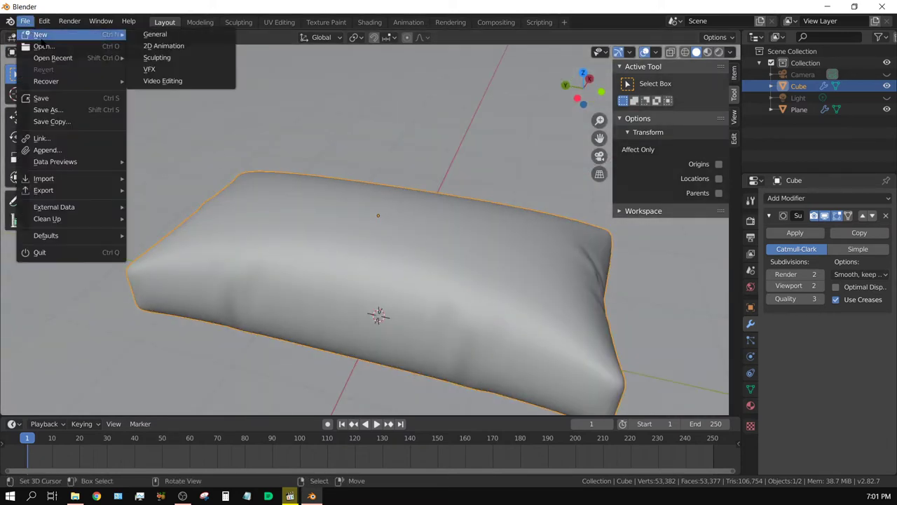
click(156, 35)
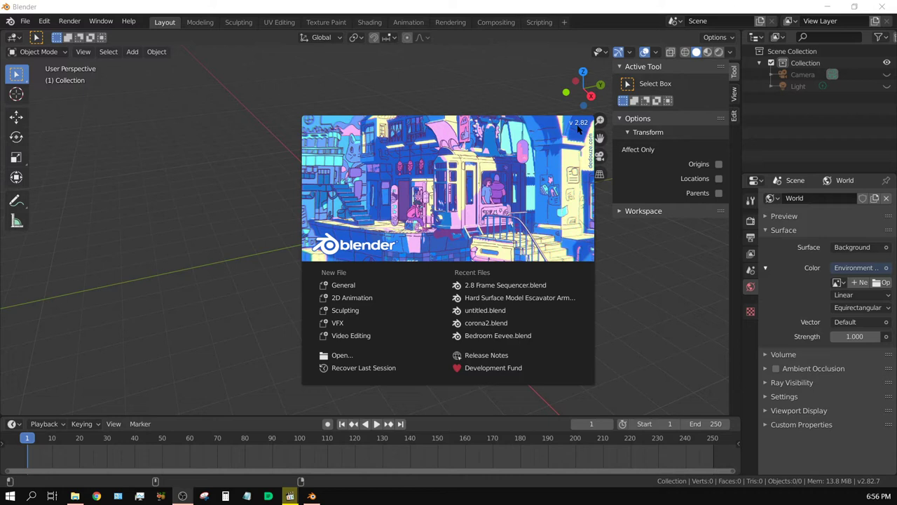
click(208, 133)
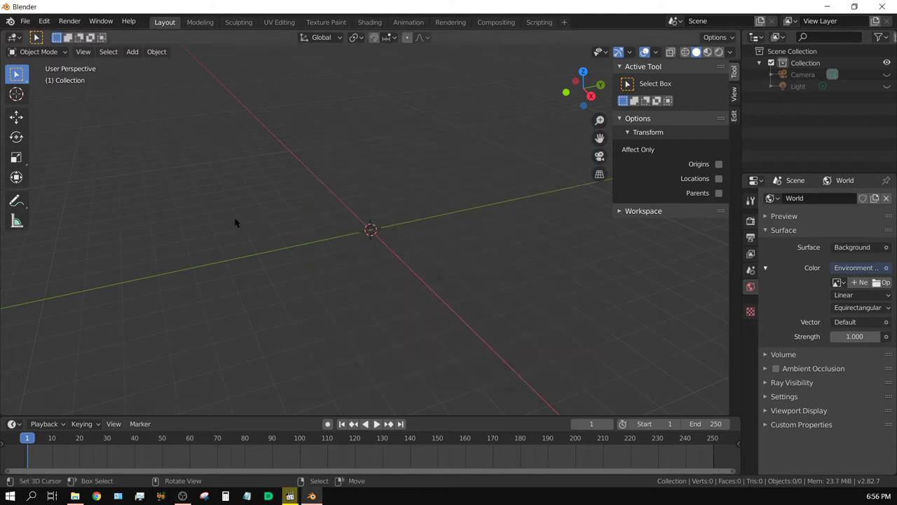
Step: Add a mesh plane at the origin and scale it up uniformly into a large floor
click(137, 57)
mouse_move(136, 65)
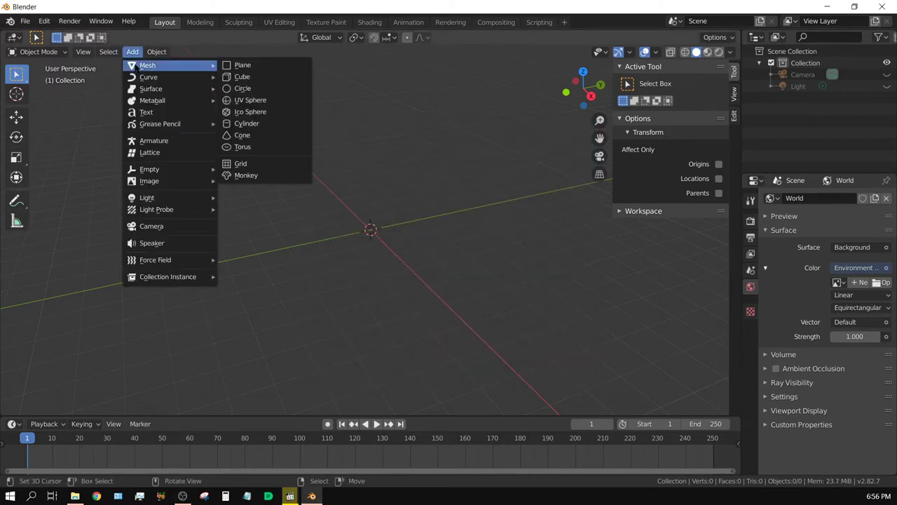
click(242, 65)
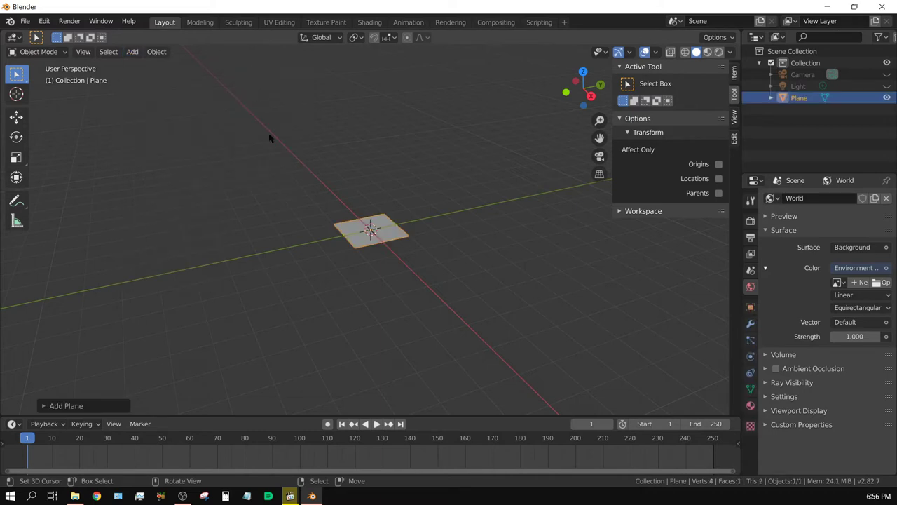
key(s)
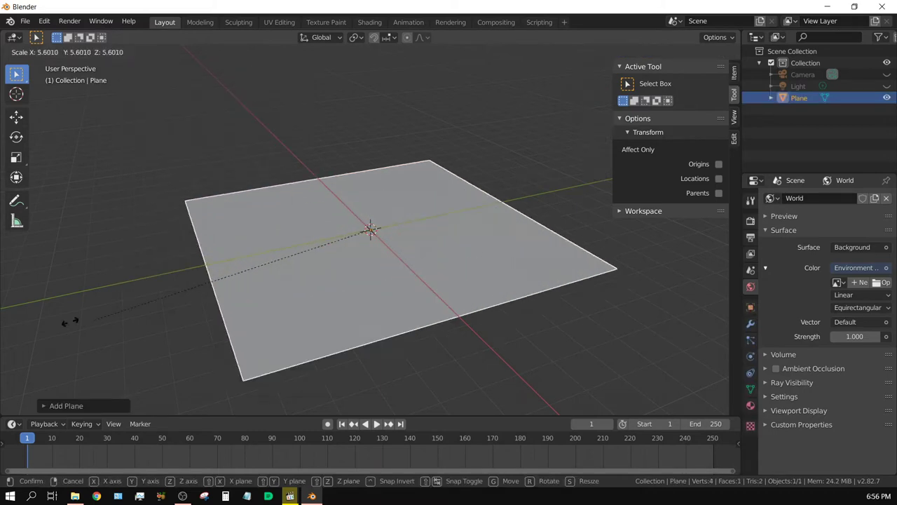
key(Return)
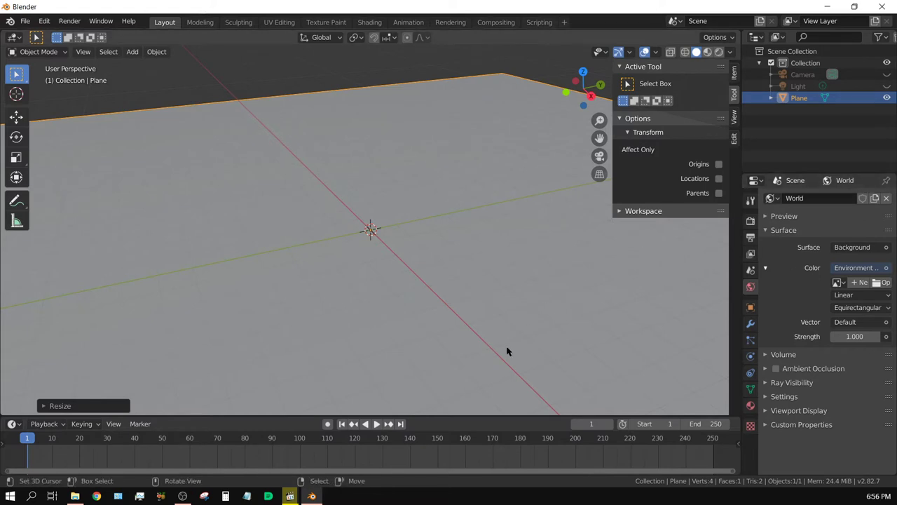
Step: Apply the floor plane's scale and enable Collision physics on it
key(ctrl)
key(ctrl+a)
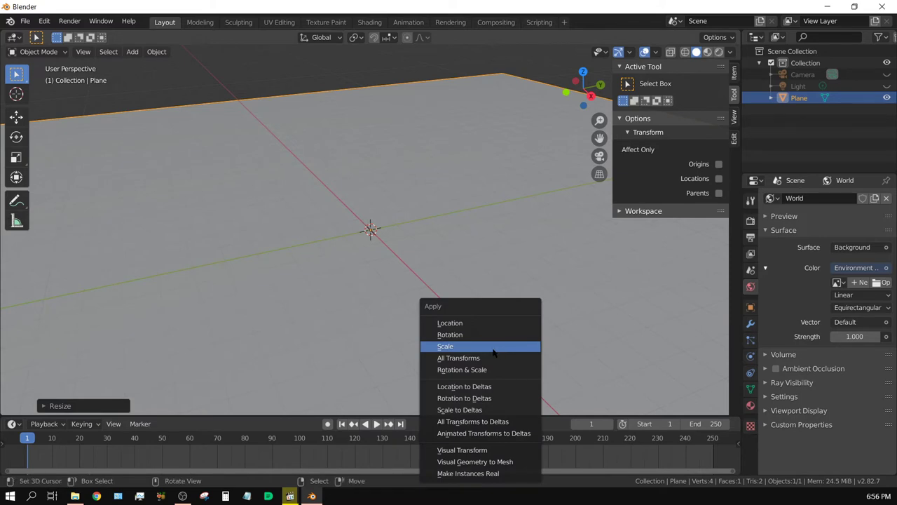
click(450, 352)
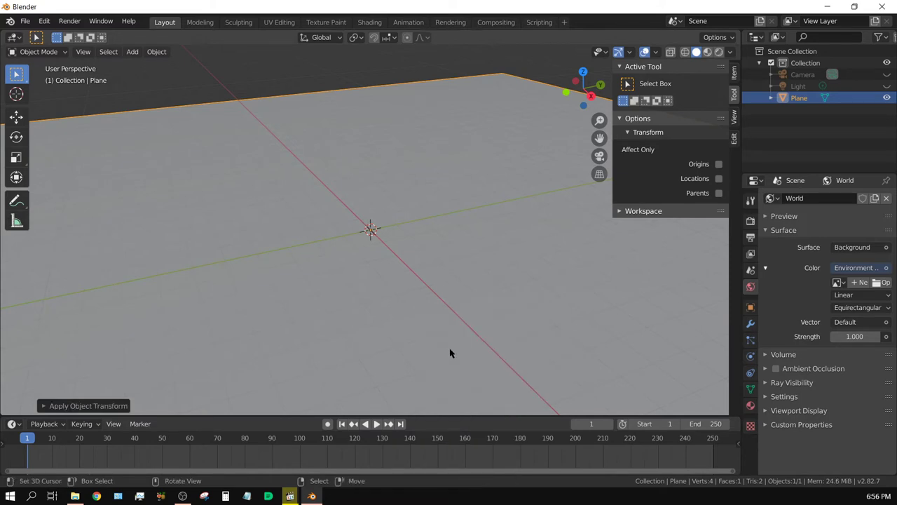
click(751, 356)
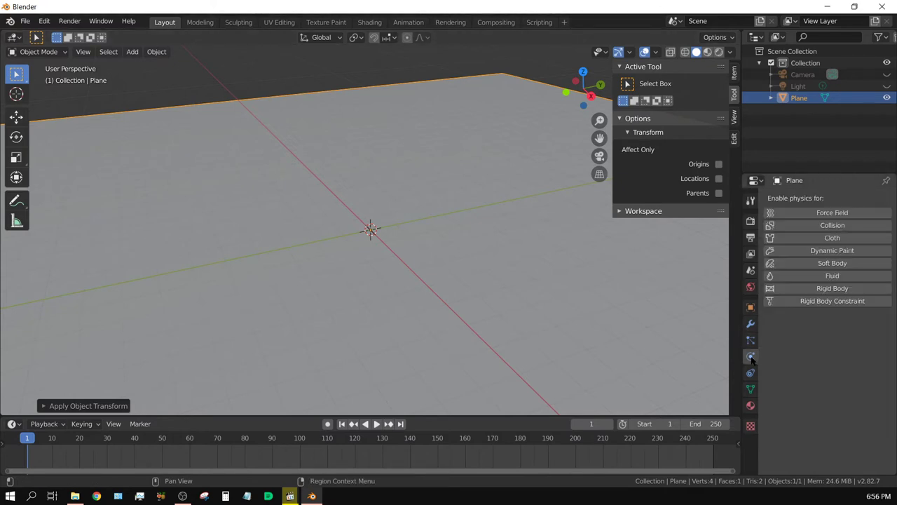
click(836, 225)
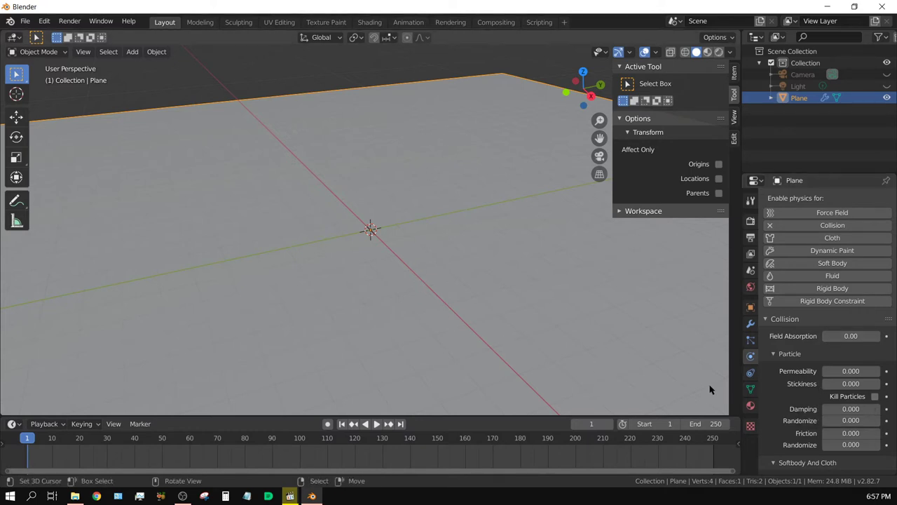
Step: Add a mesh cube at the origin and flatten it by scaling to 0.2 along the Z axis
click(131, 52)
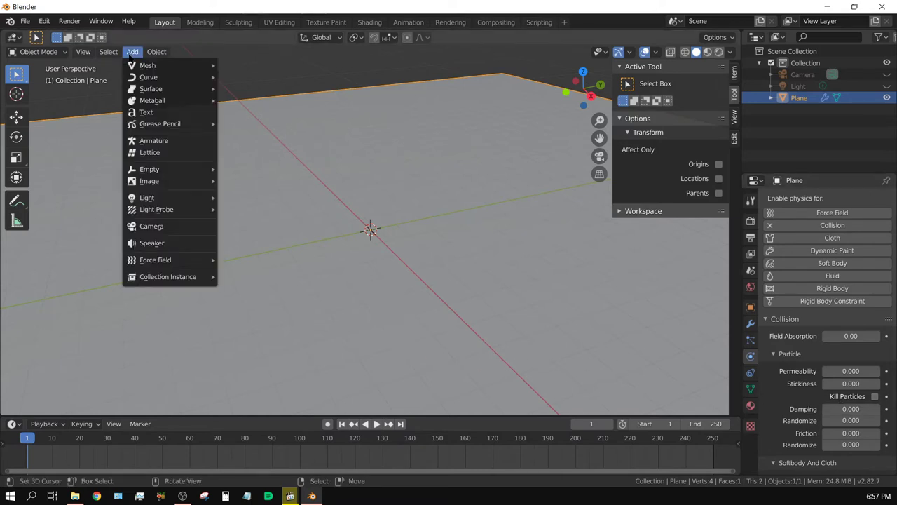
mouse_move(184, 68)
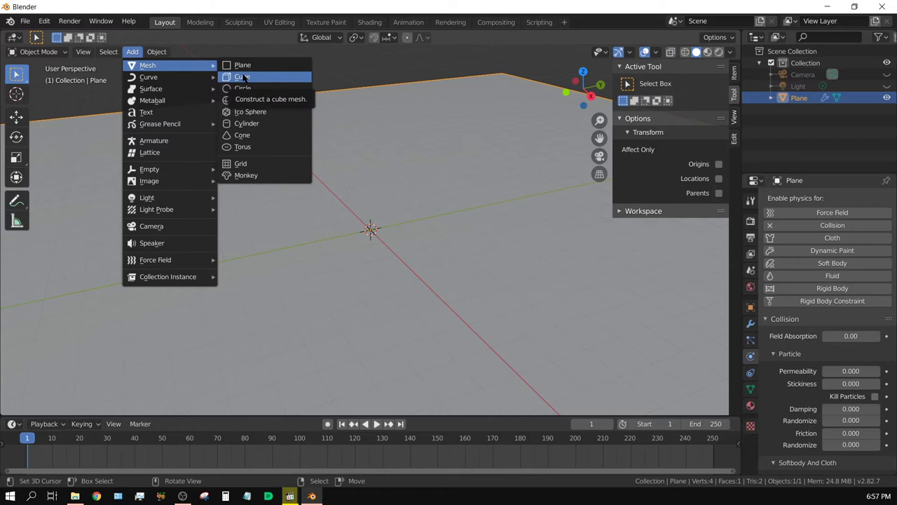
click(243, 77)
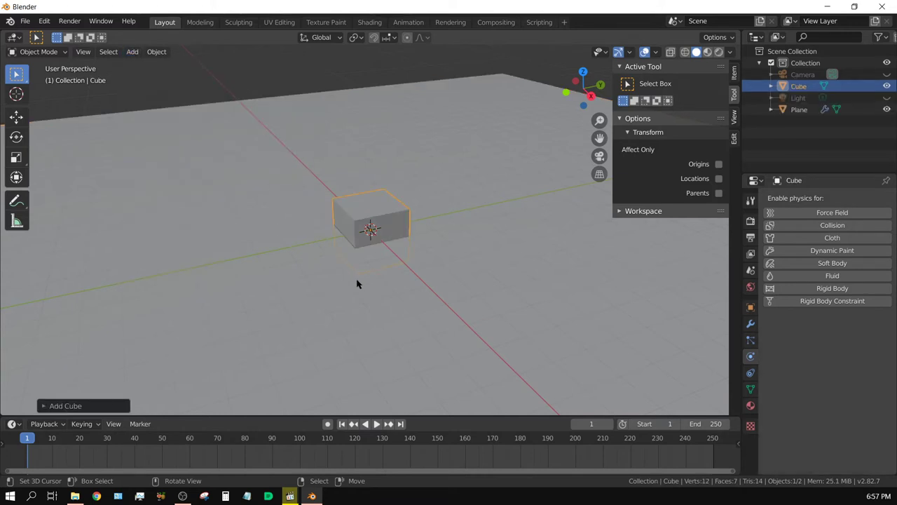
key(s)
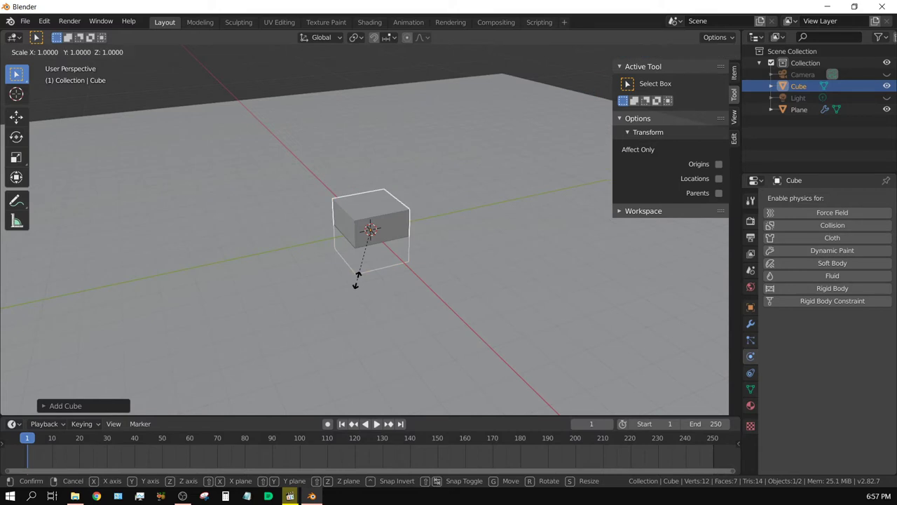
key(z)
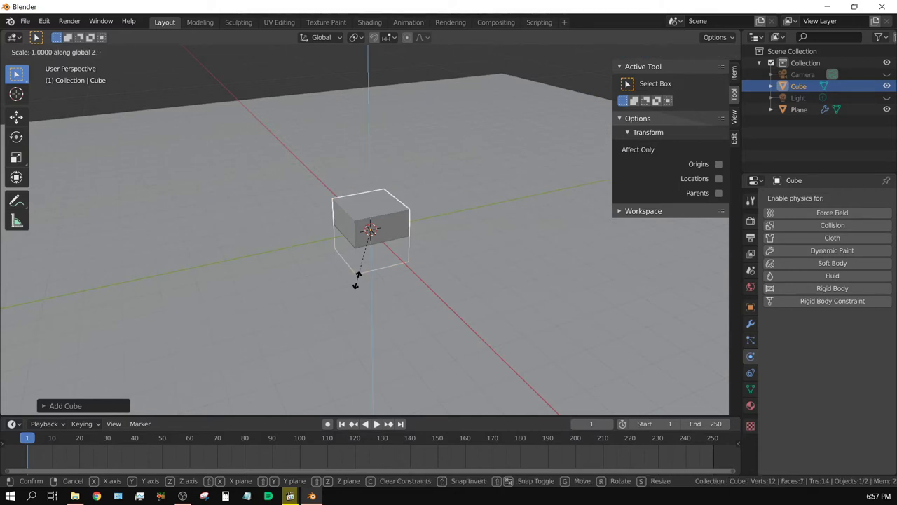
text(0.2)
key(Return)
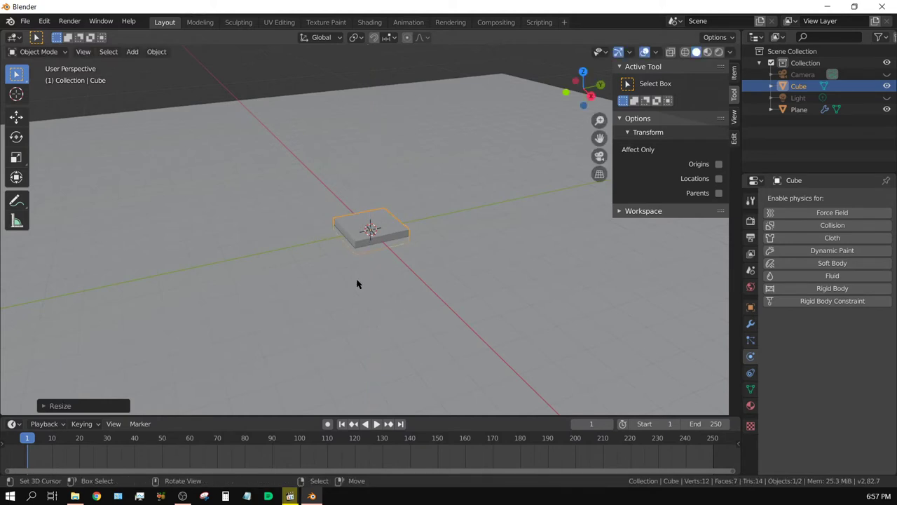
Step: Raise the flattened cube along the Z axis until it floats slightly above the floor plane
key(g)
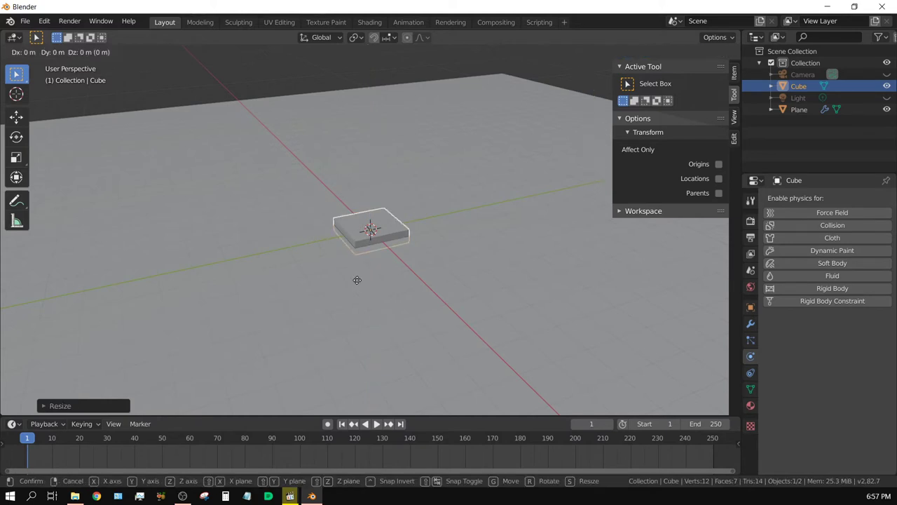
key(z)
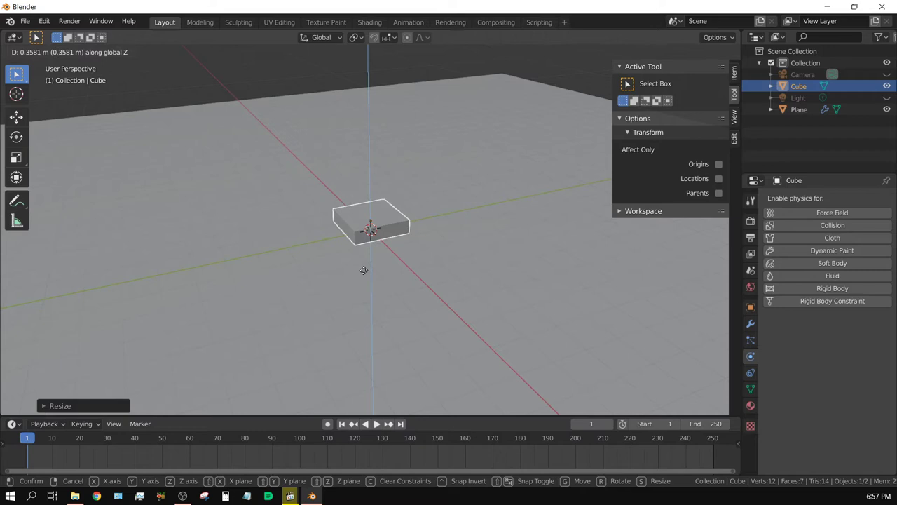
click(372, 254)
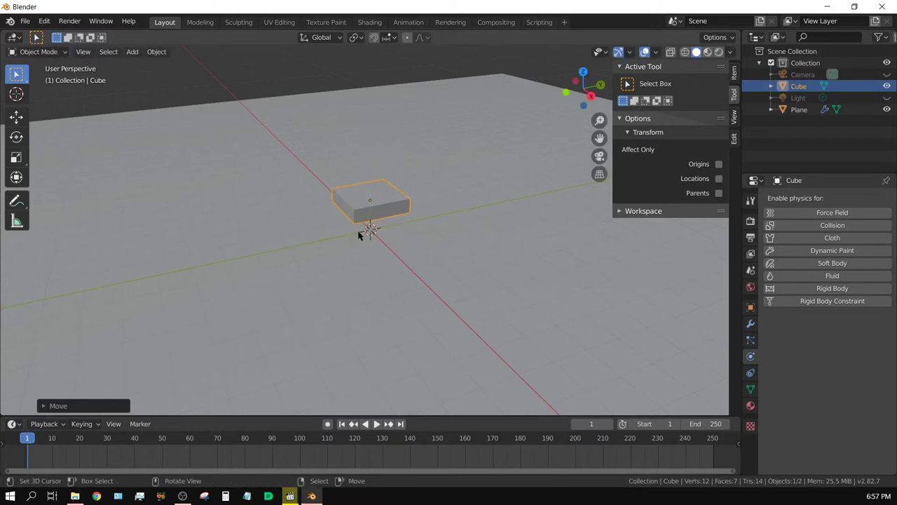
Step: Stretch the flattened cube by a factor of 2 along the Y axis and apply its scale
key(s)
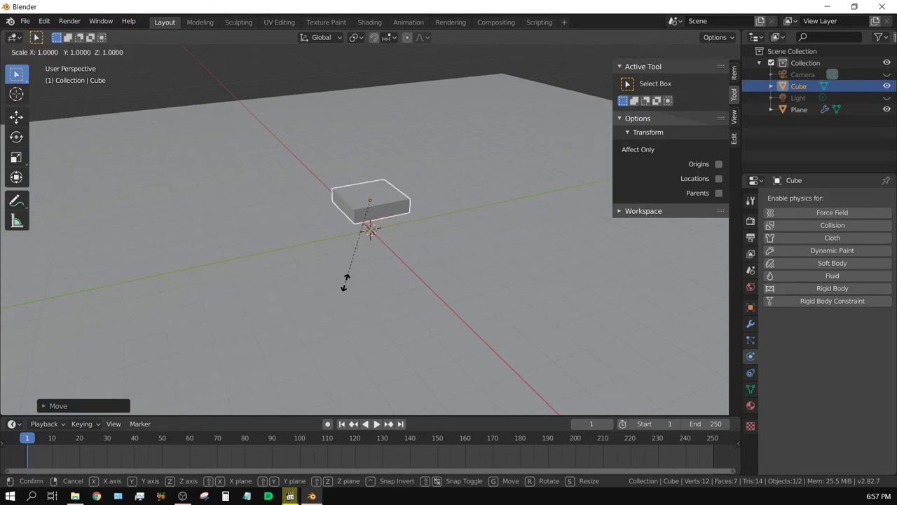
key(y)
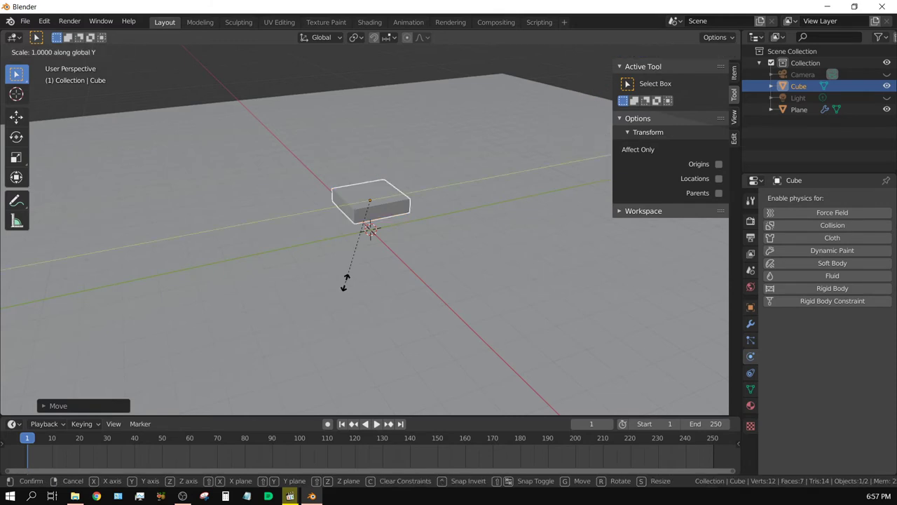
text(2)
key(Return)
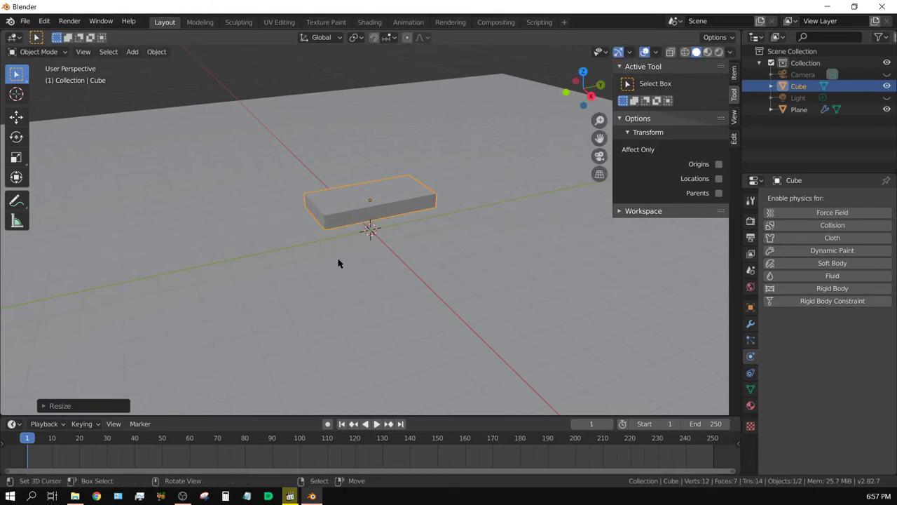
key(KP_7)
middle_drag(503, 304, 428, 283)
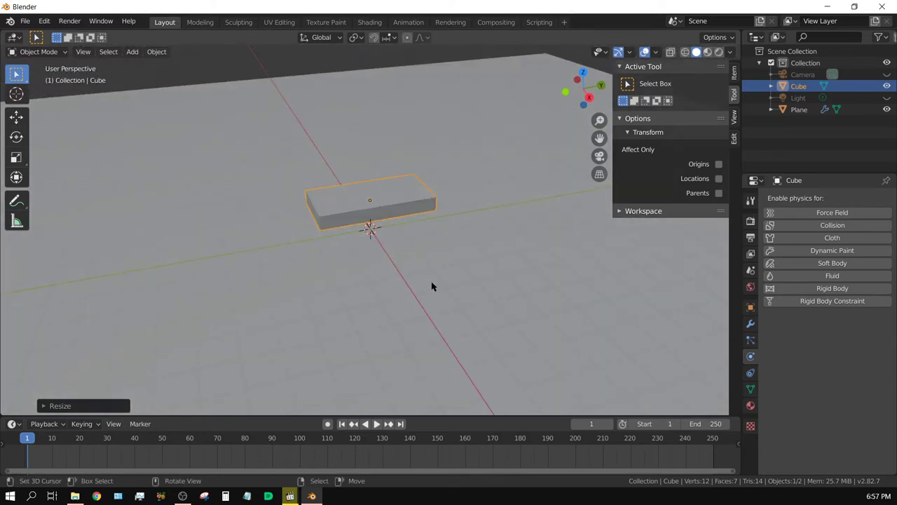
key(ctrl+a)
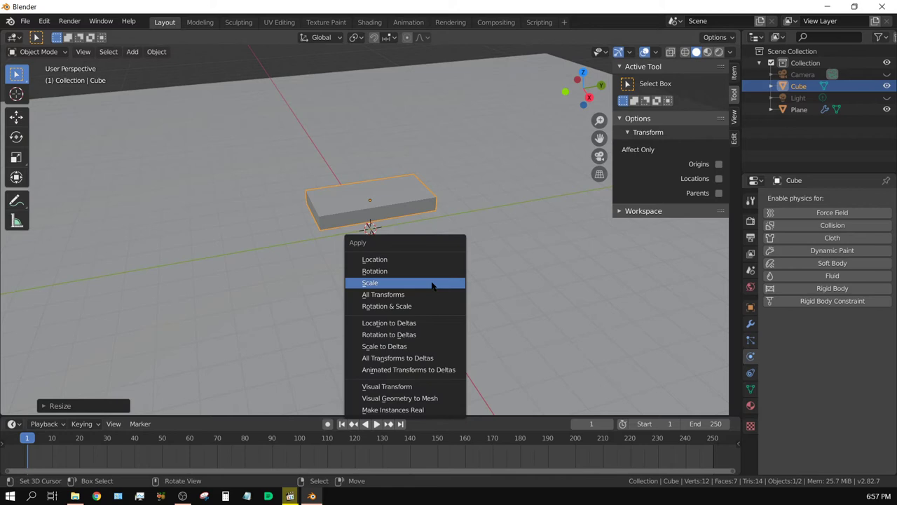
click(432, 283)
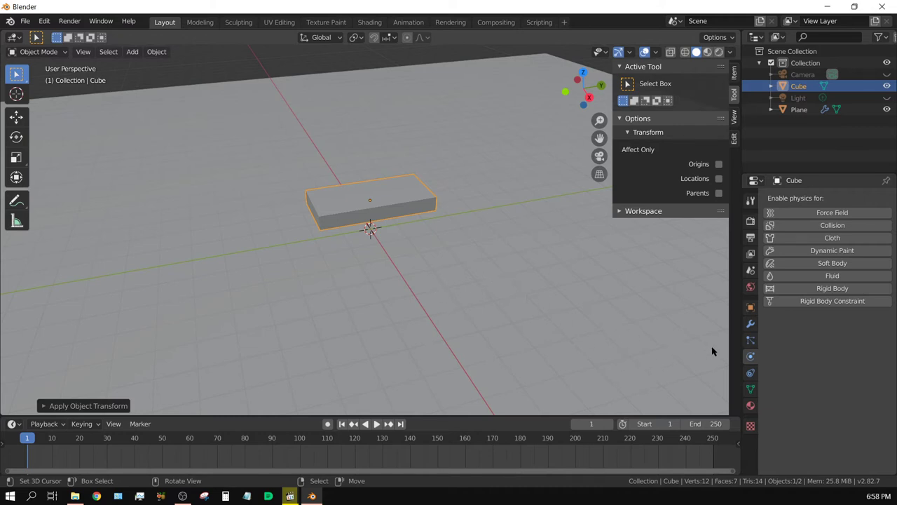
Step: Add a Bevel modifier to the flattened cube and set its segments to 3
click(751, 326)
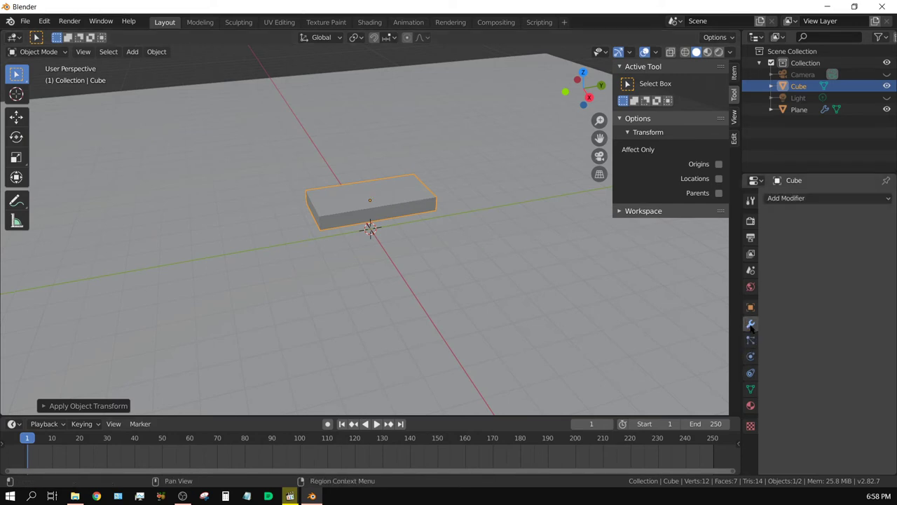
click(807, 199)
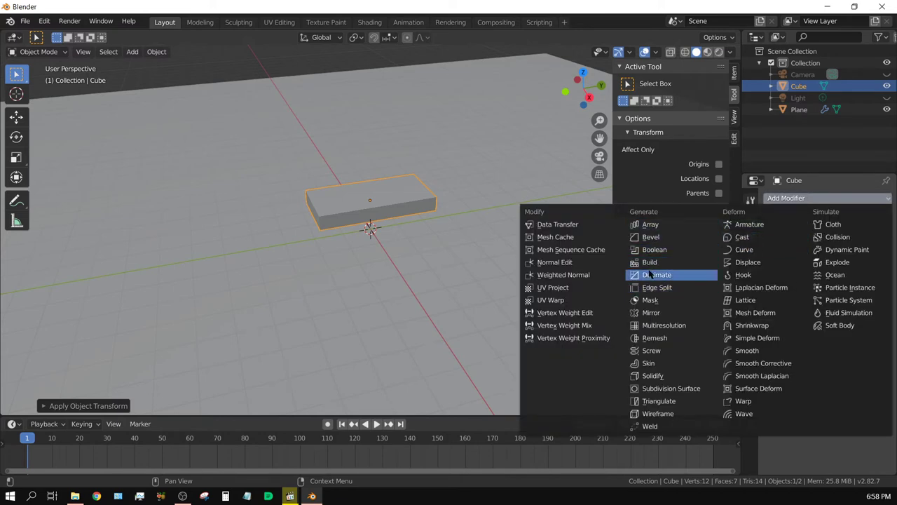
key(Escape)
click(811, 200)
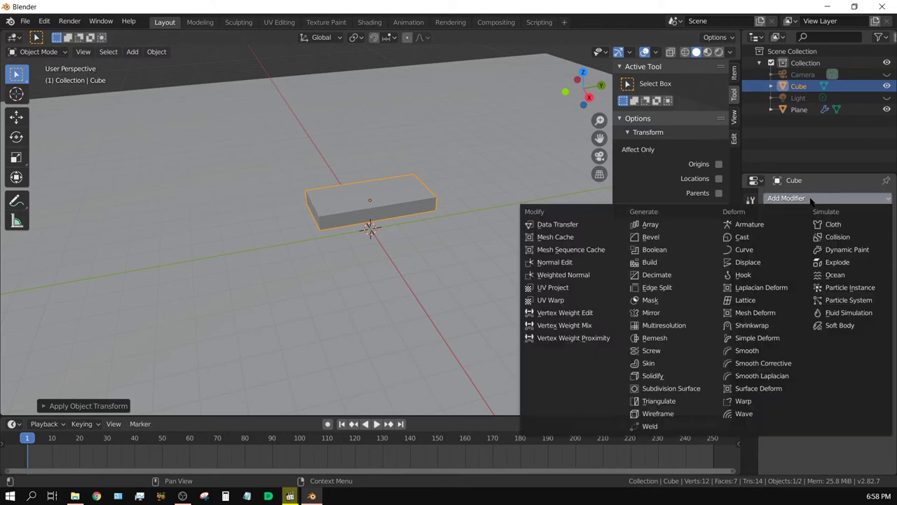
click(656, 240)
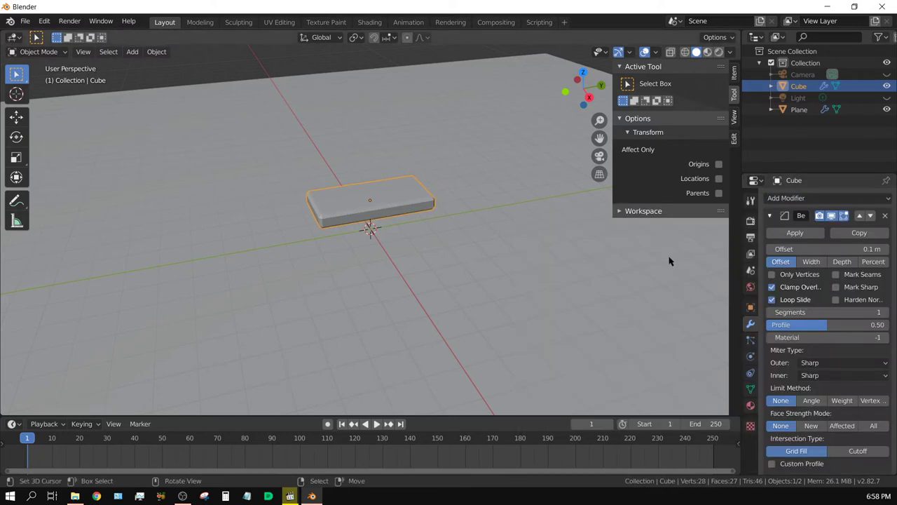
click(886, 312)
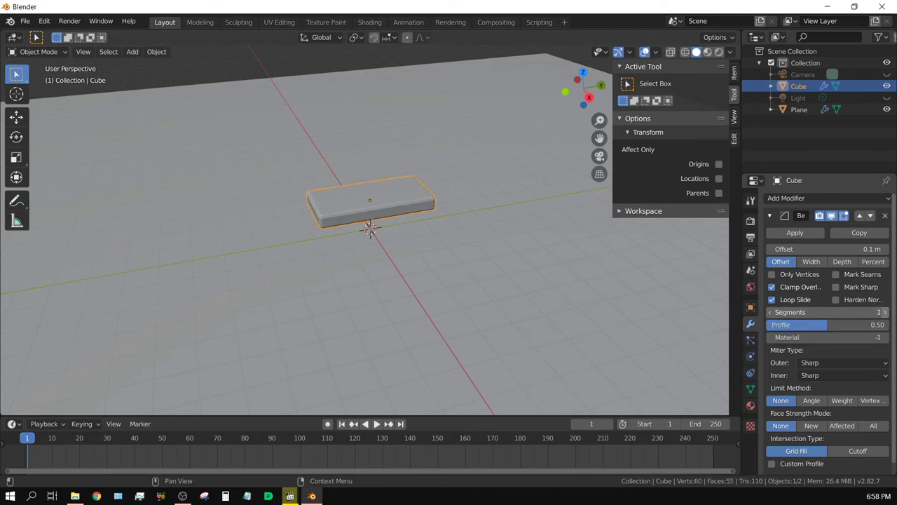
click(886, 313)
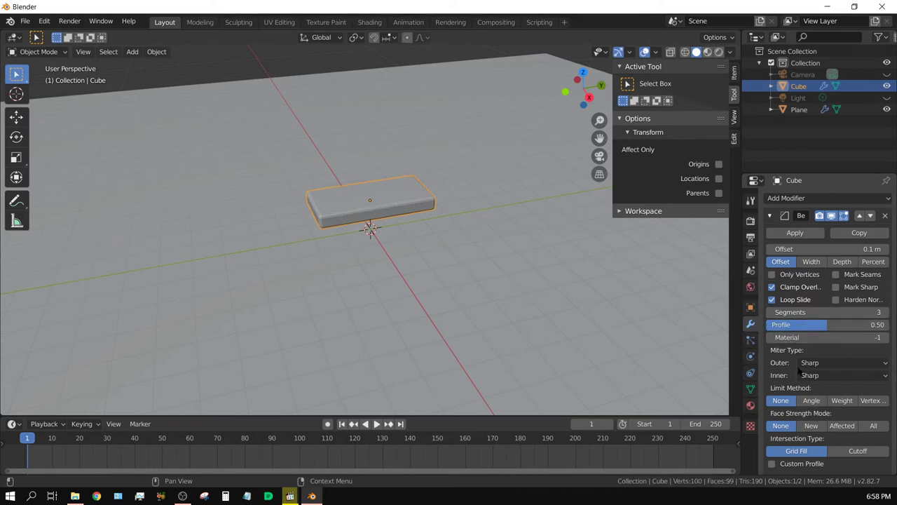
Step: Apply the Bevel modifier and add 40 evenly spaced loop cuts across the flattened cube, dividing its length
click(797, 232)
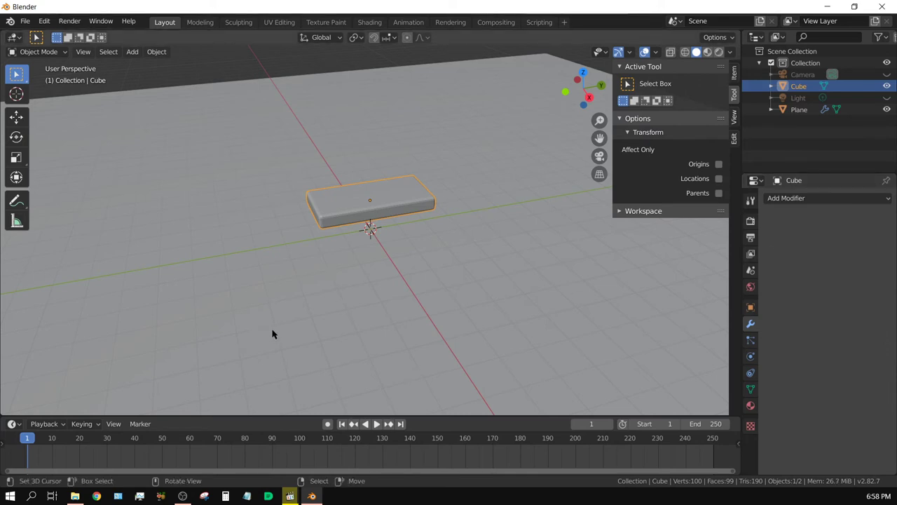
key(Tab)
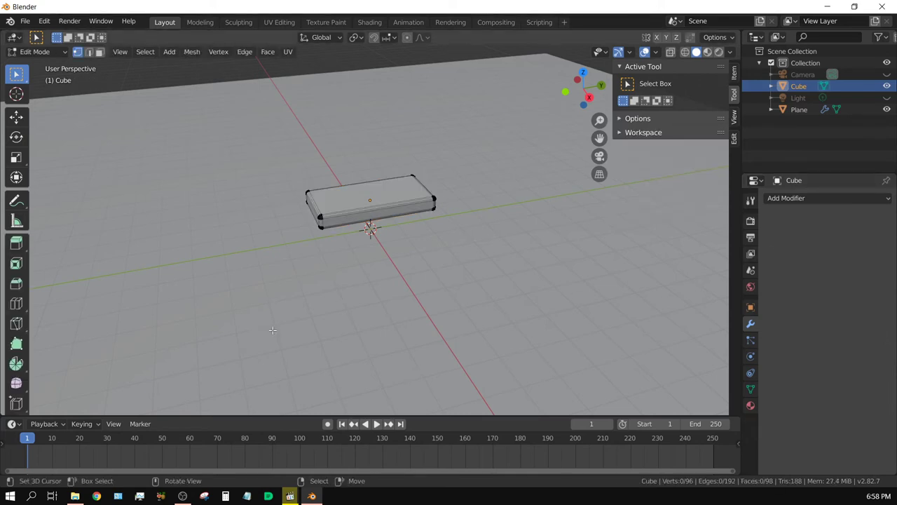
scroll(272, 330, up, 5)
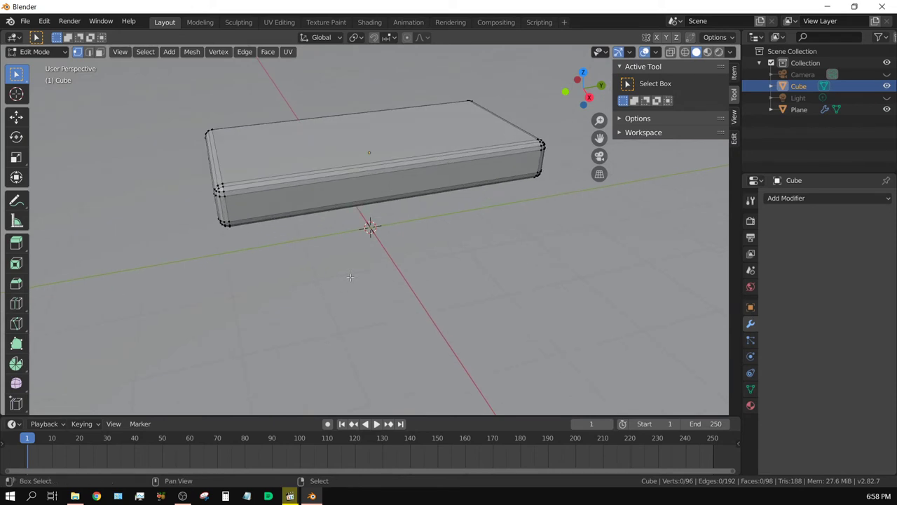
shift+middle_drag(349, 277, 335, 335)
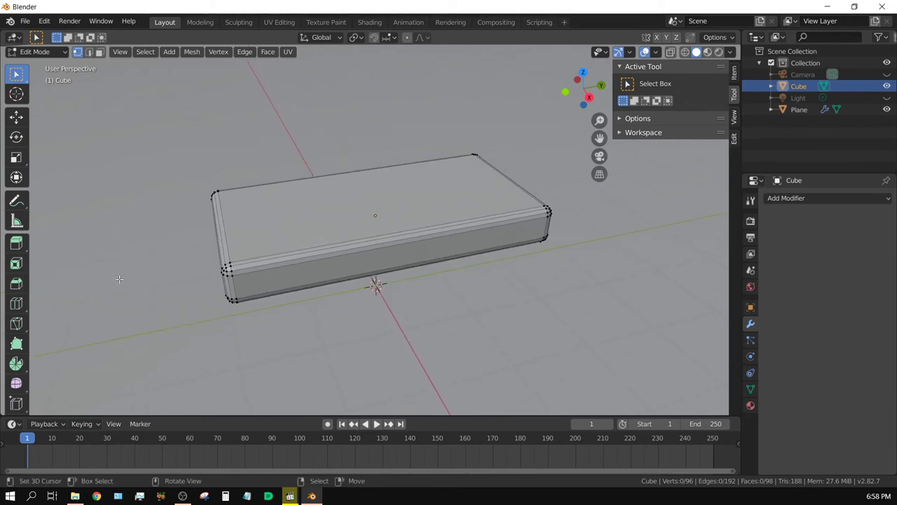
click(16, 304)
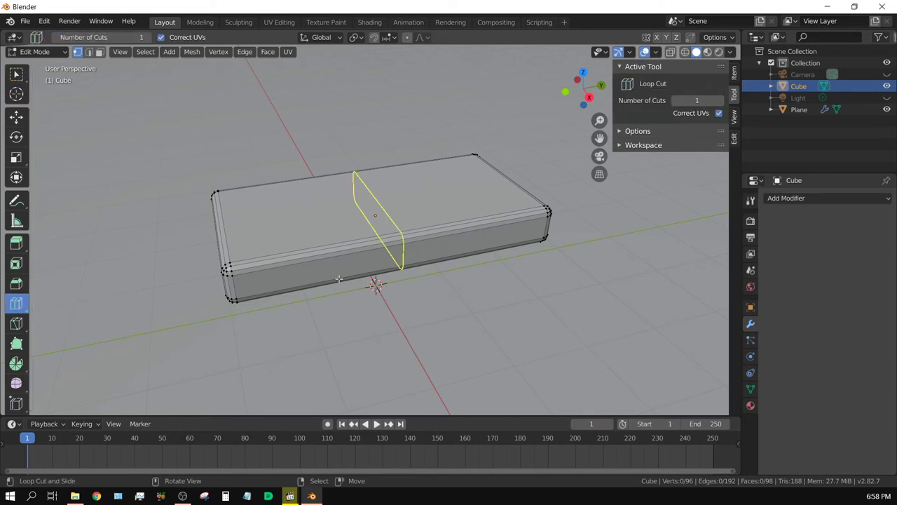
click(391, 266)
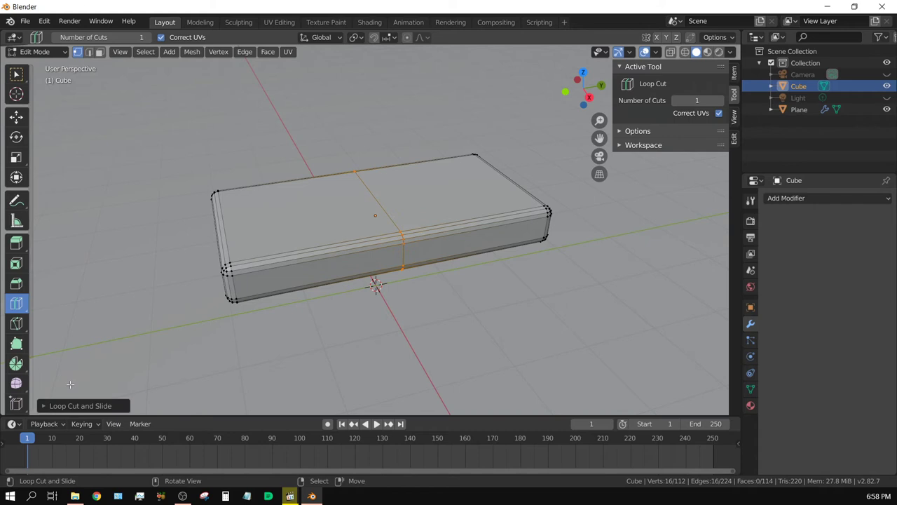
click(48, 406)
click(142, 313)
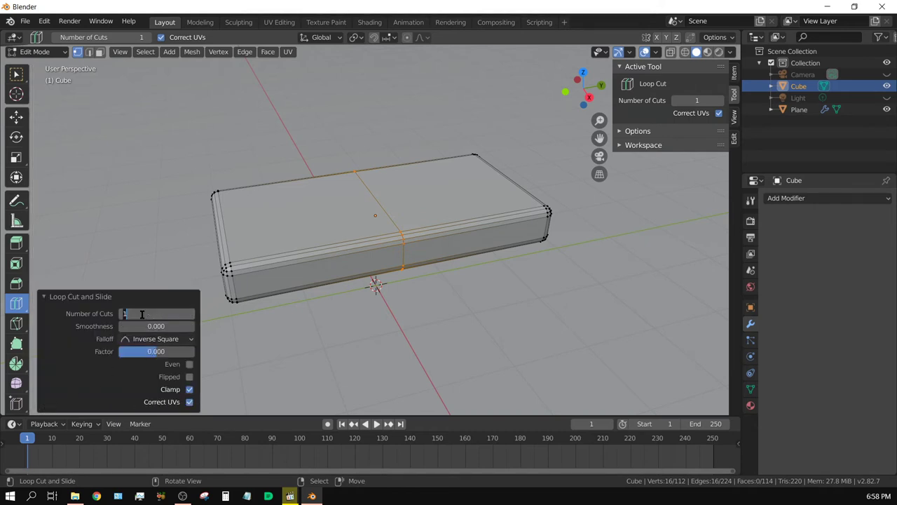
text(40)
key(Return)
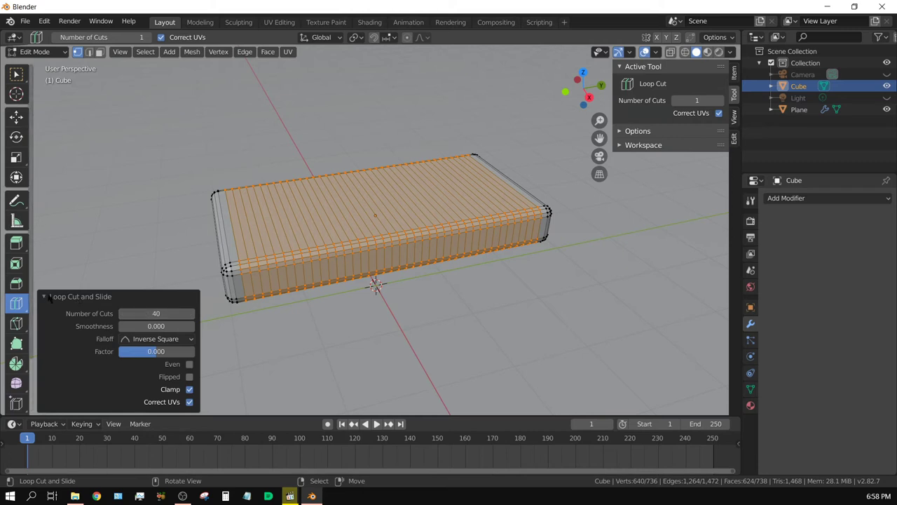
Step: Add 20 evenly spaced lengthwise loop cuts to the cube, dividing its short width into a dense grid
click(222, 226)
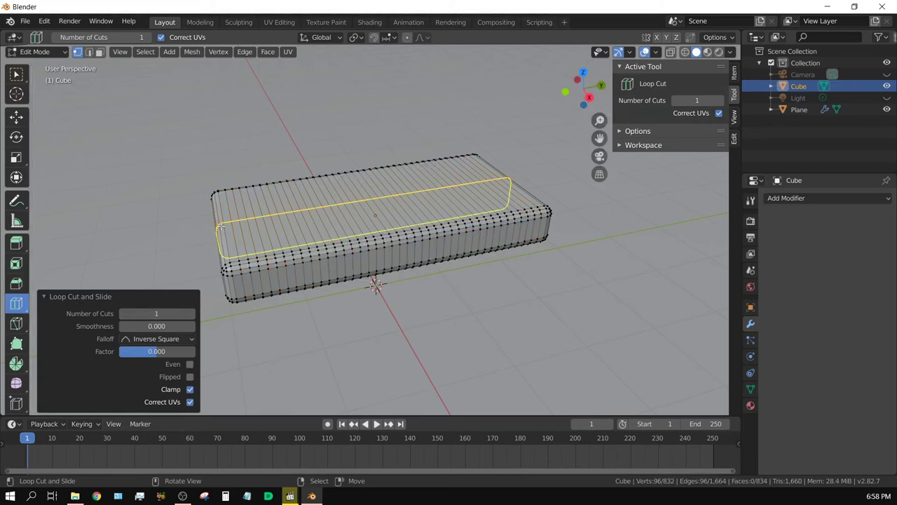
click(148, 314)
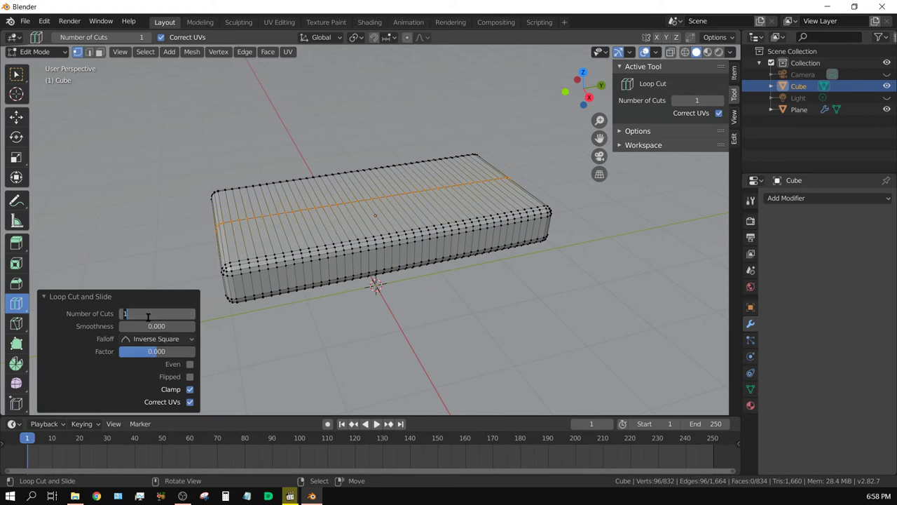
text(20)
key(Return)
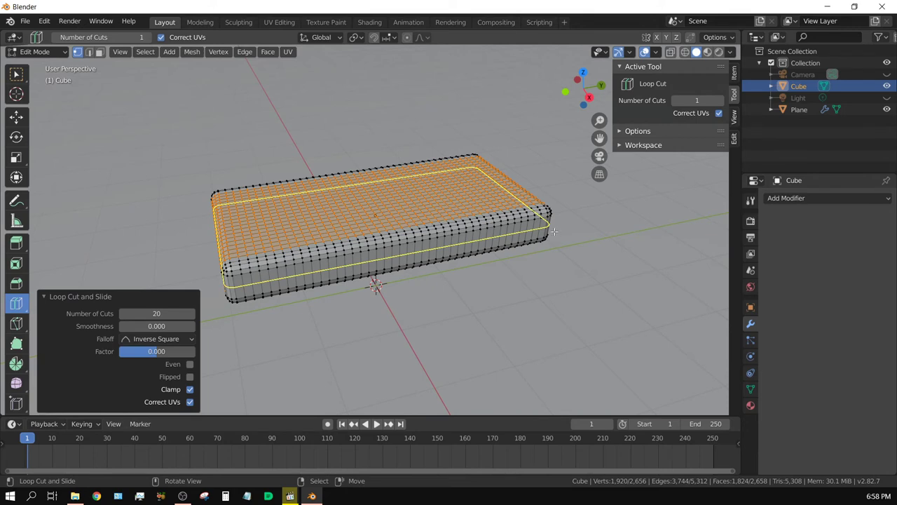
Step: Add 5 horizontal loop cuts around the cube's side walls and return to Object Mode
click(552, 230)
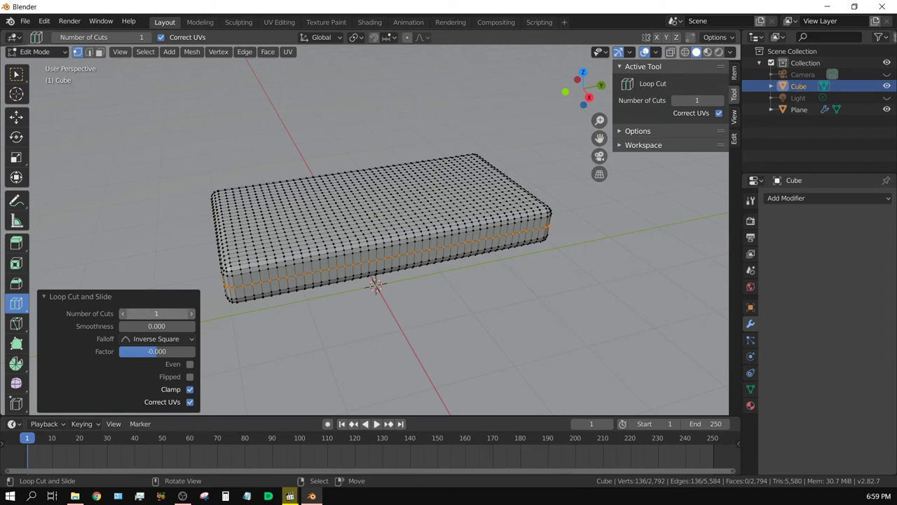
click(146, 314)
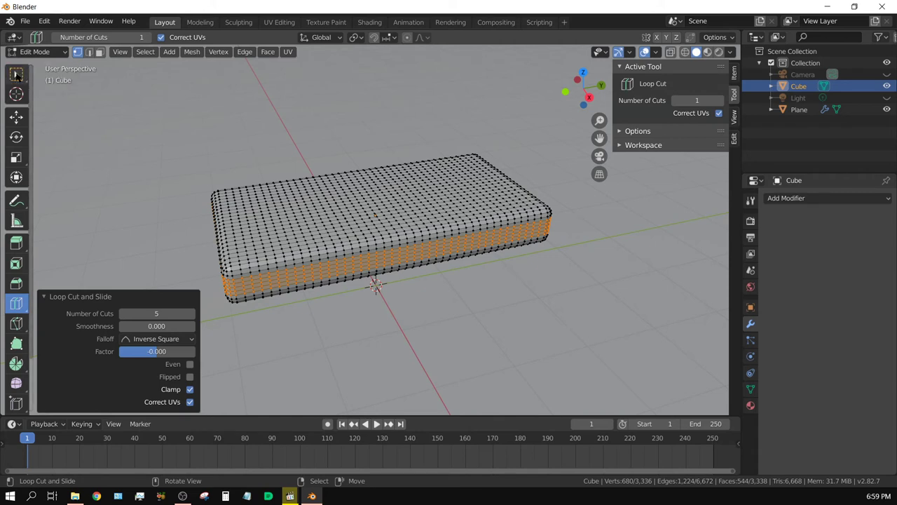
click(16, 73)
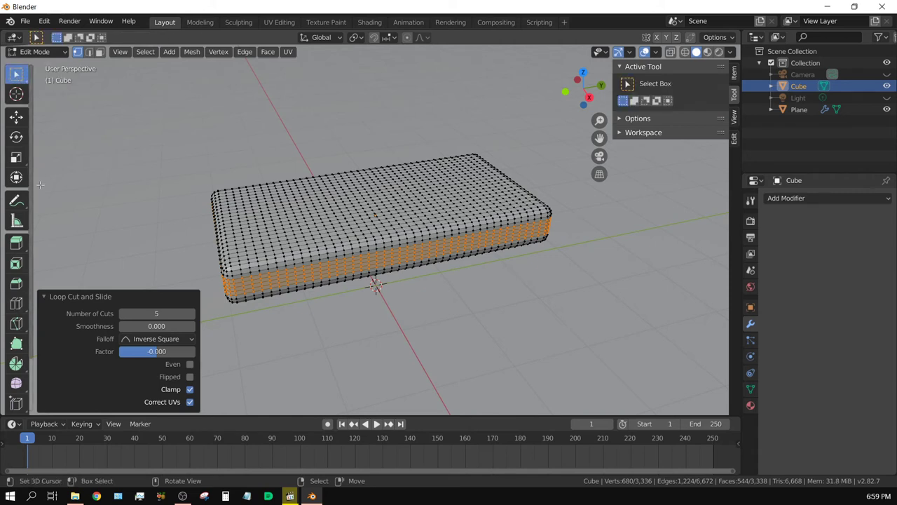
key(Tab)
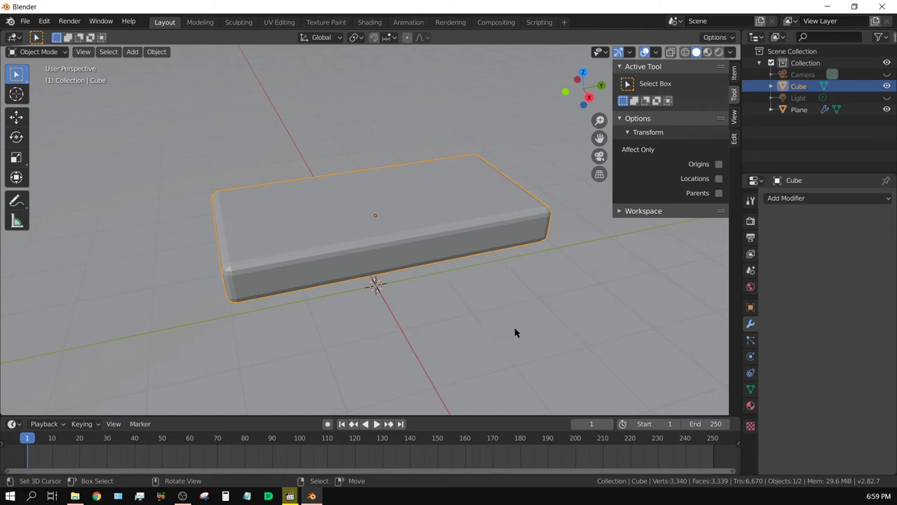
Step: Enable Cloth physics on the cube, turn on Pressure and set the pressure value to 5
click(751, 357)
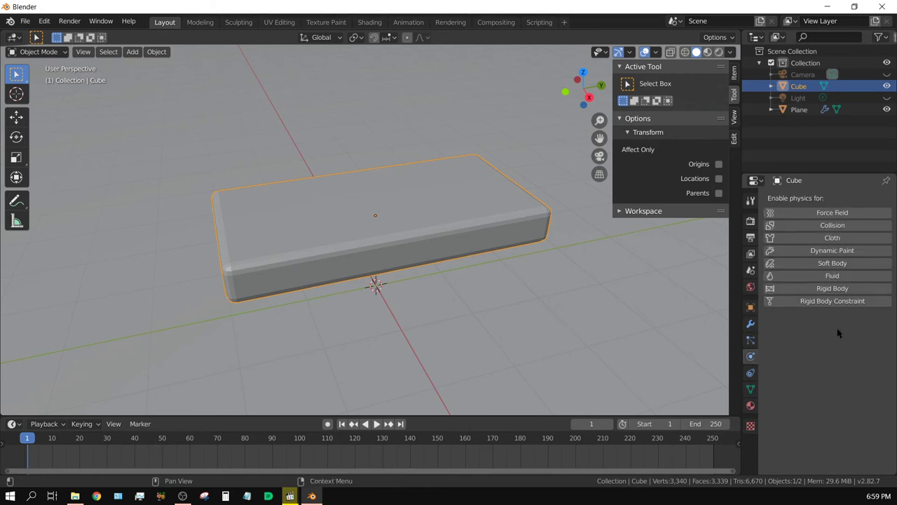
click(824, 238)
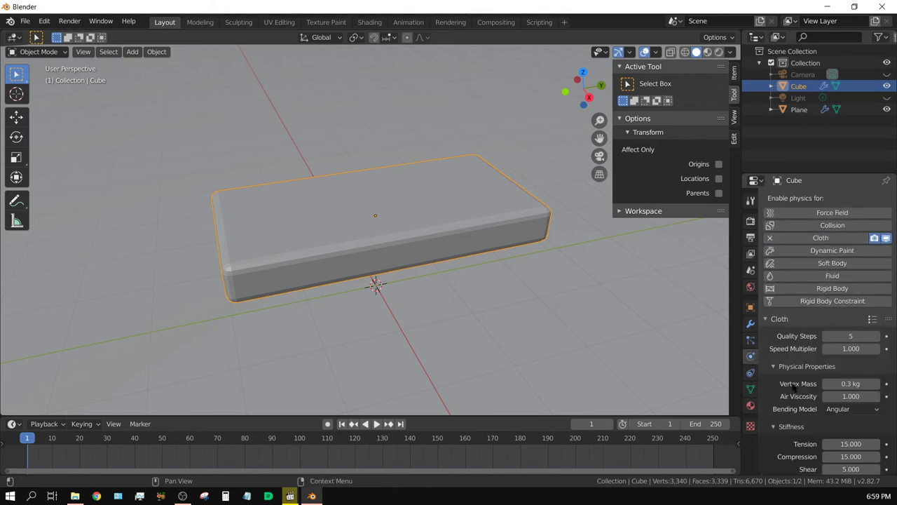
scroll(793, 386, down, 3)
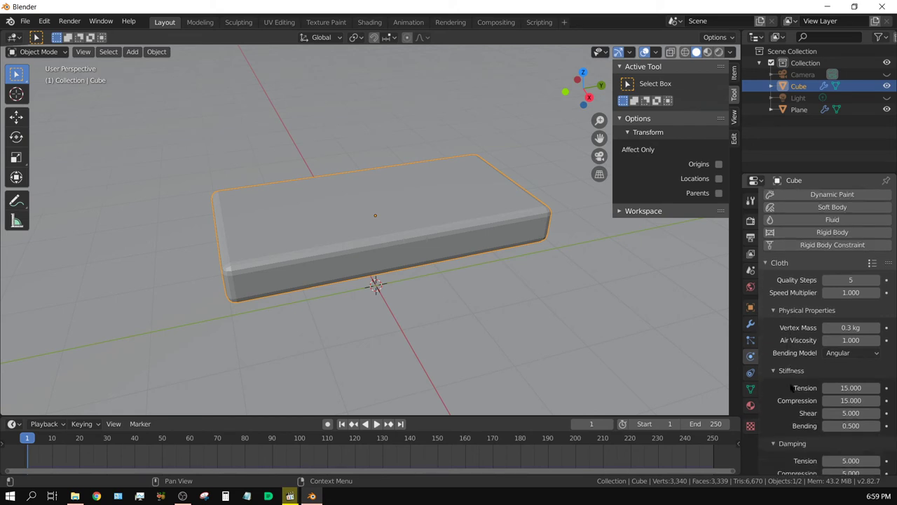
scroll(792, 387, down, 4)
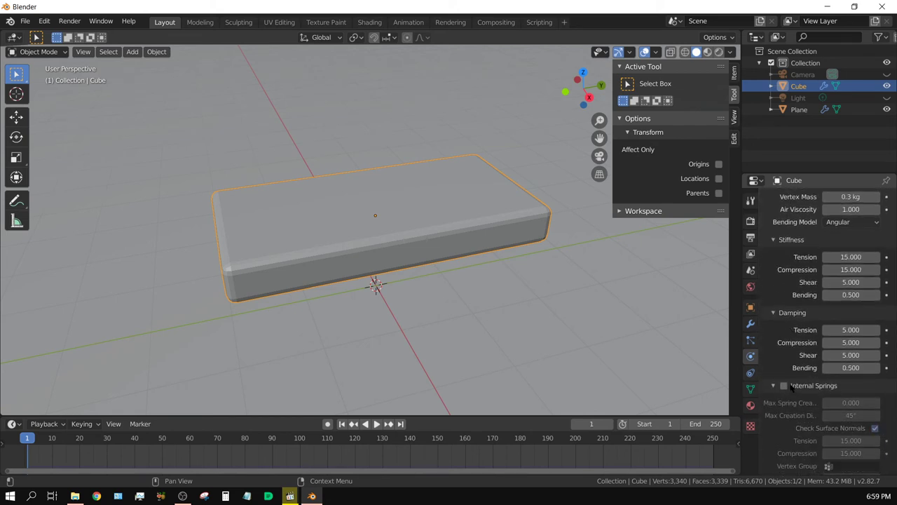
scroll(792, 388, down, 4)
scroll(792, 388, down, 1)
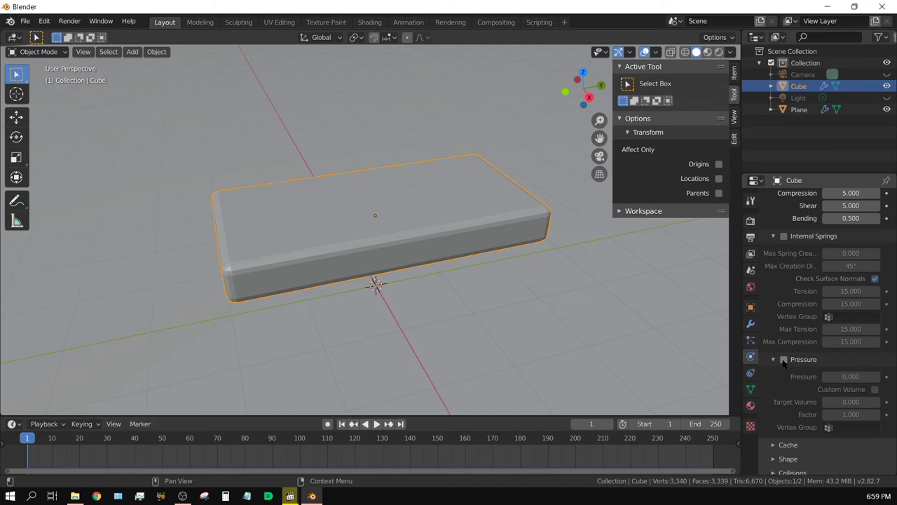
click(784, 360)
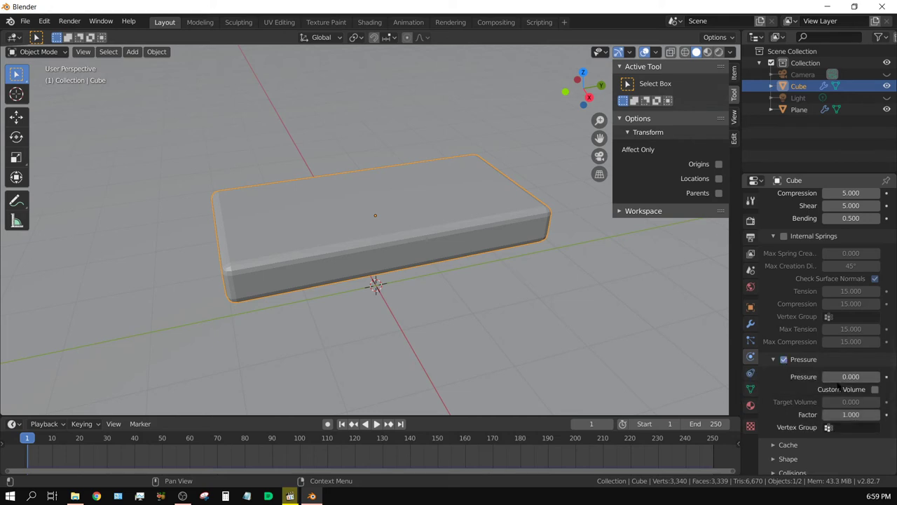
click(852, 376)
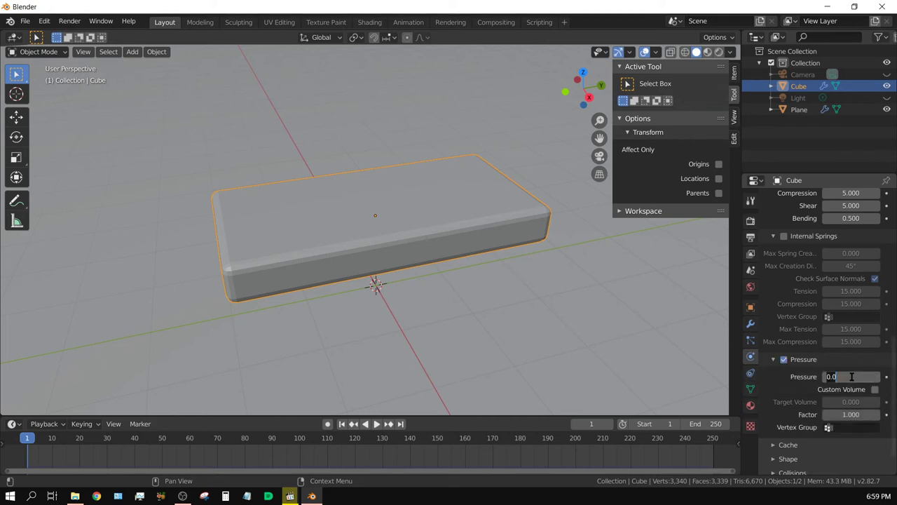
key(Return)
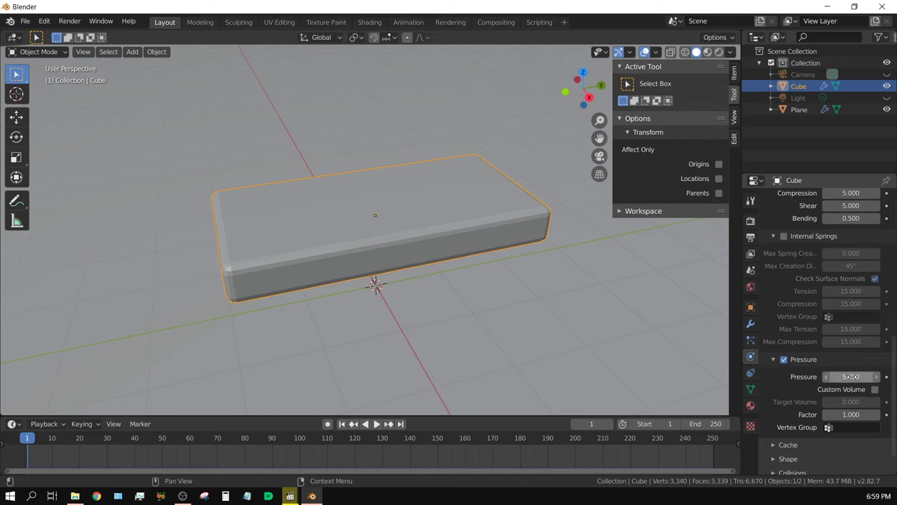
Step: Enable Self Collisions in the cube's cloth collision settings
scroll(818, 442, down, 2)
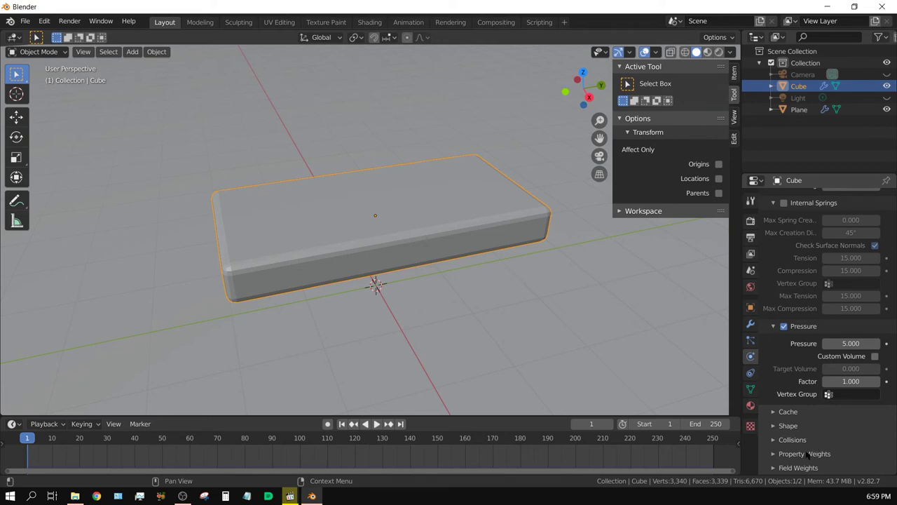
click(774, 439)
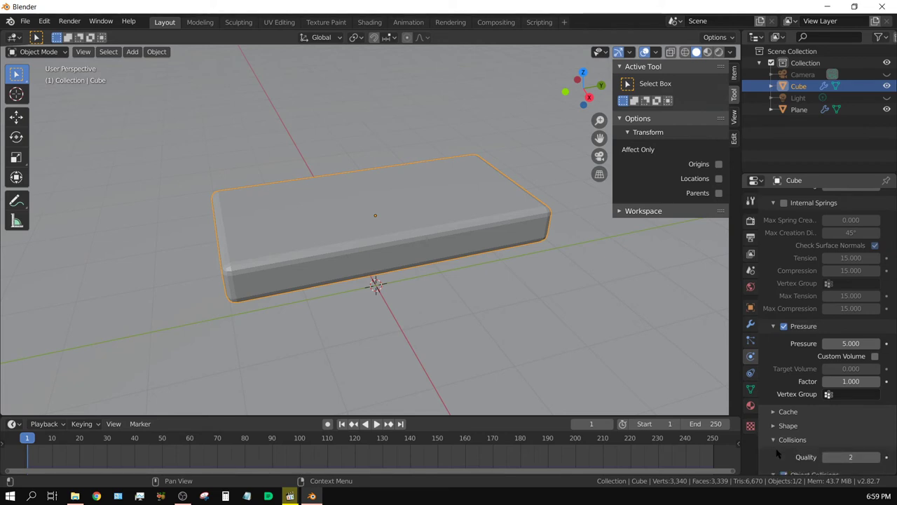
scroll(776, 452, down, 5)
scroll(791, 463, down, 4)
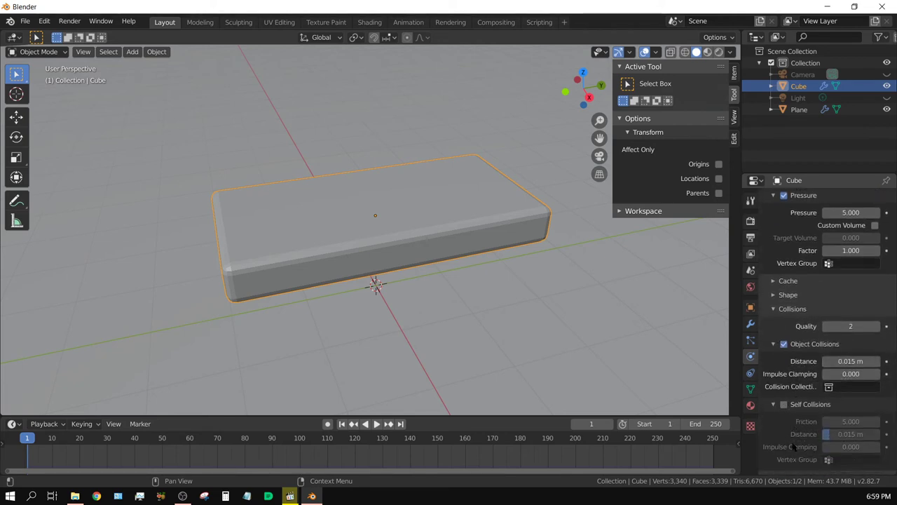
click(784, 405)
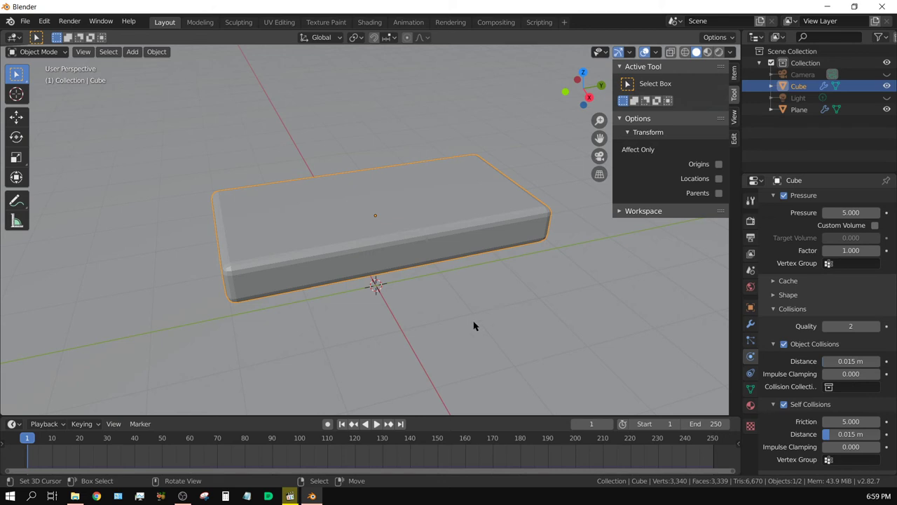
Step: Run the cloth simulation so the cube inflates and lands on the floor plane, stopping at about frame 117
middle_drag(474, 325, 475, 302)
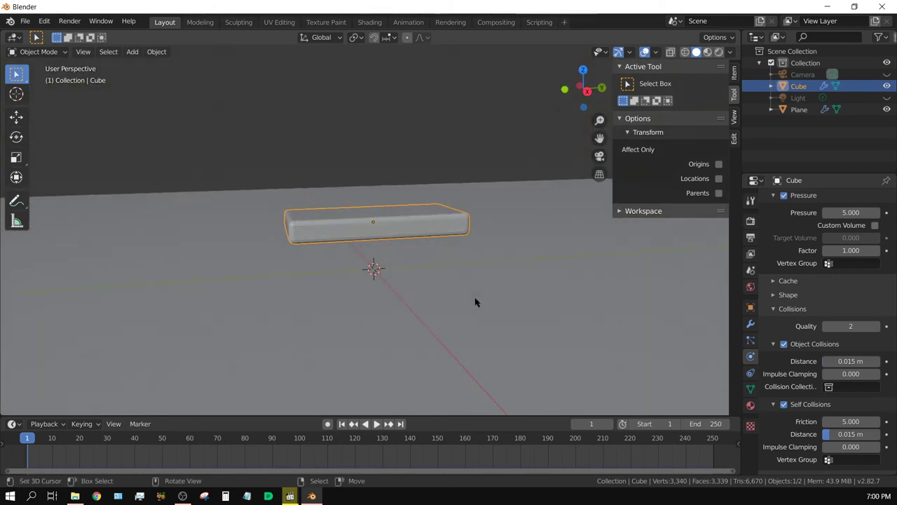
click(376, 424)
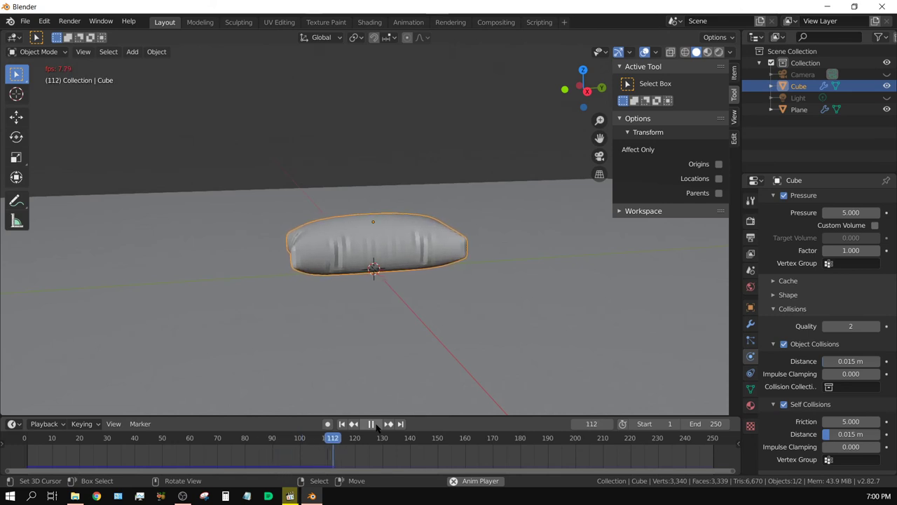
click(372, 424)
middle_drag(387, 341, 554, 401)
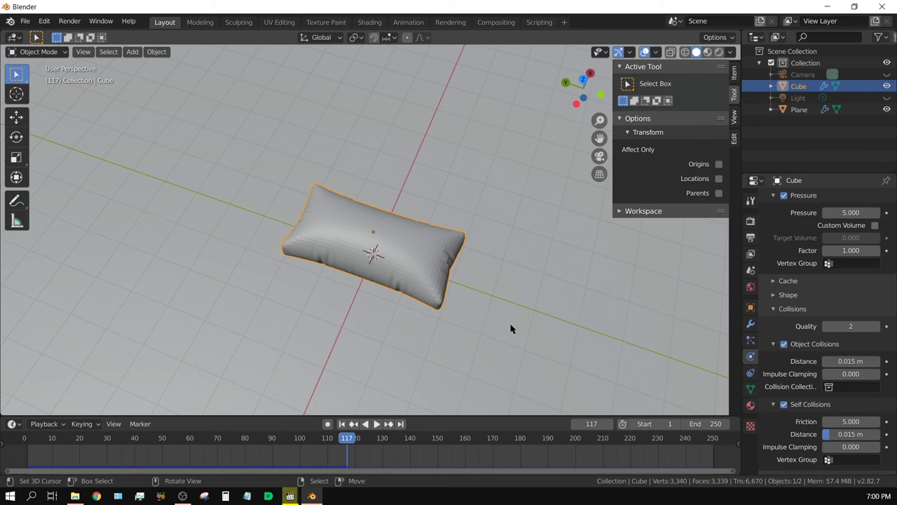
Step: Apply the Cloth modifier to keep the inflated pillow shape and return the timeline to frame 1
click(750, 324)
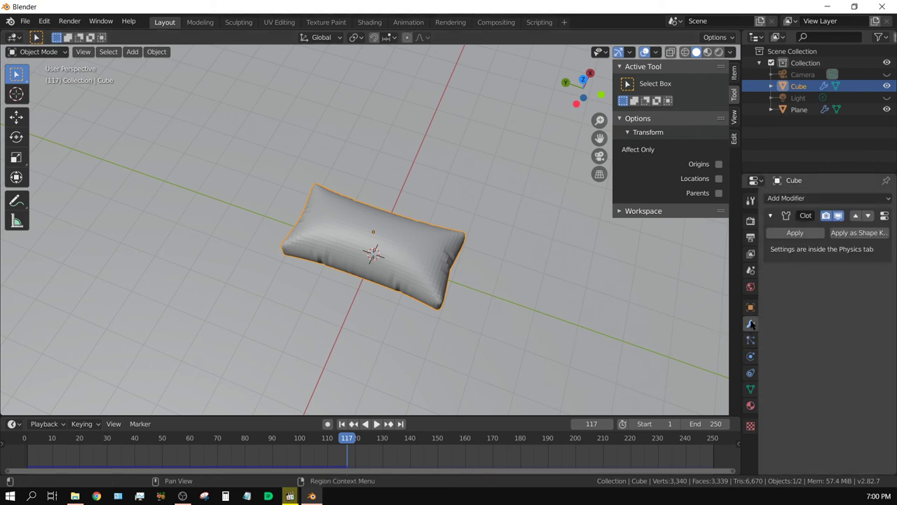
click(804, 234)
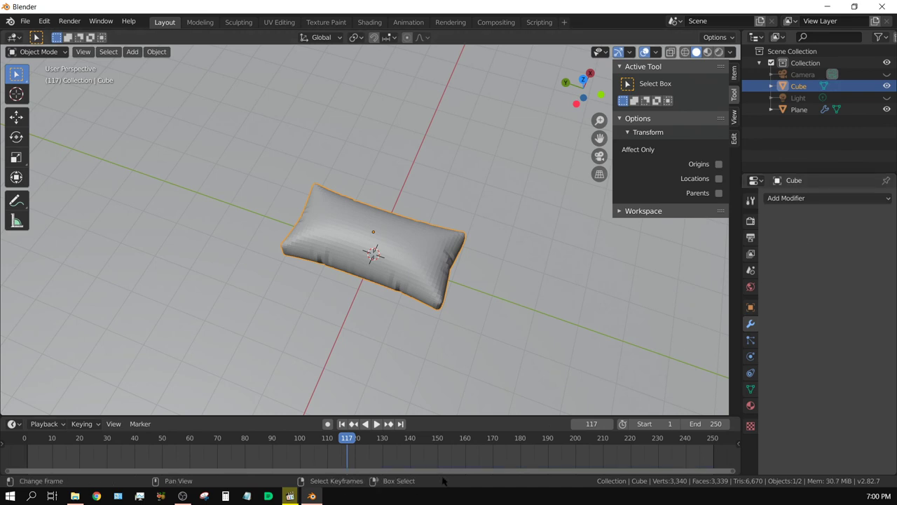
key(shift+Left)
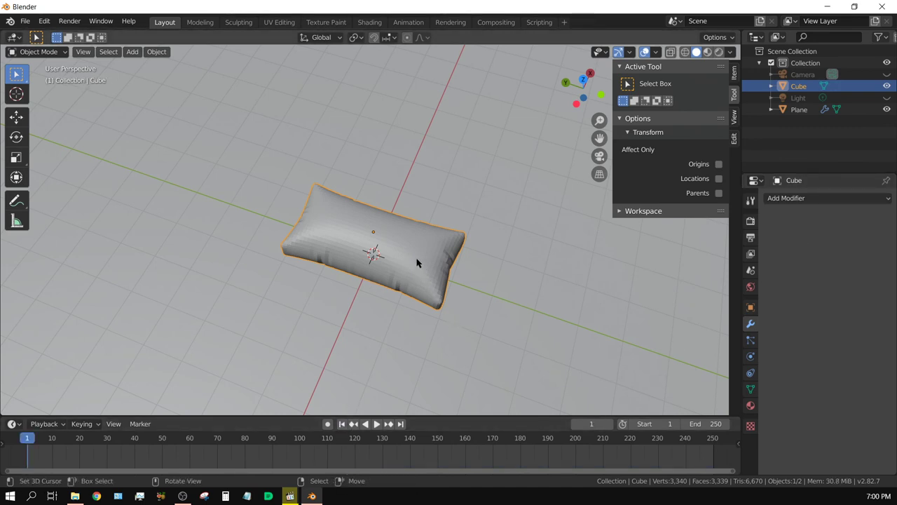
Step: Add a Subdivision Surface modifier to the pillow and set its viewport subdivisions to 2
middle_drag(493, 311, 465, 269)
scroll(465, 295, up, 4)
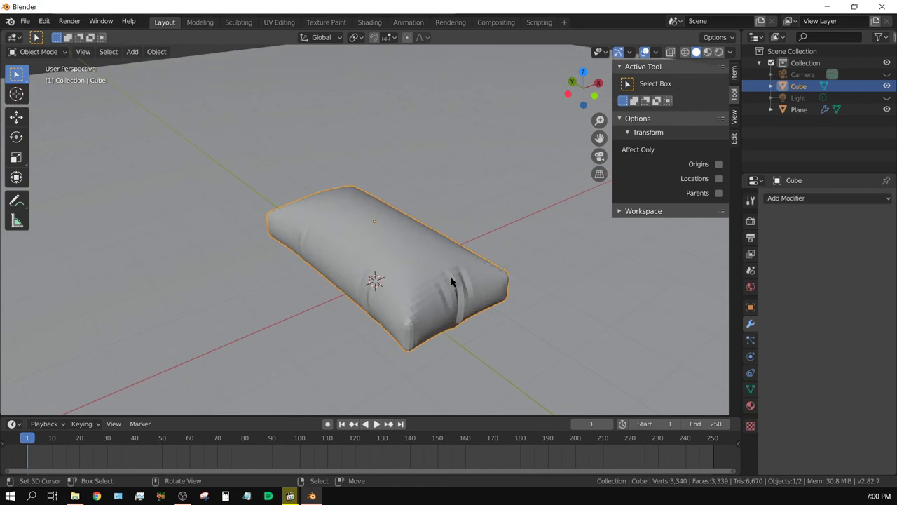
scroll(455, 300, up, 2)
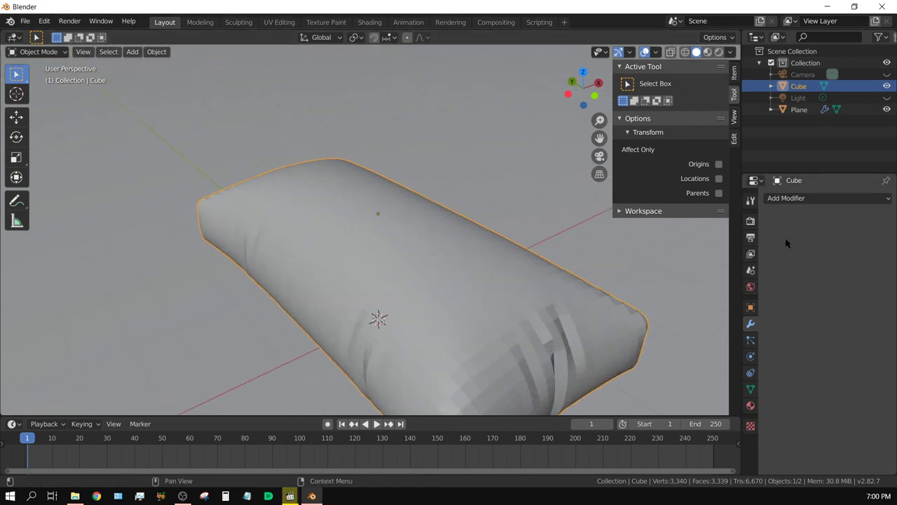
click(782, 199)
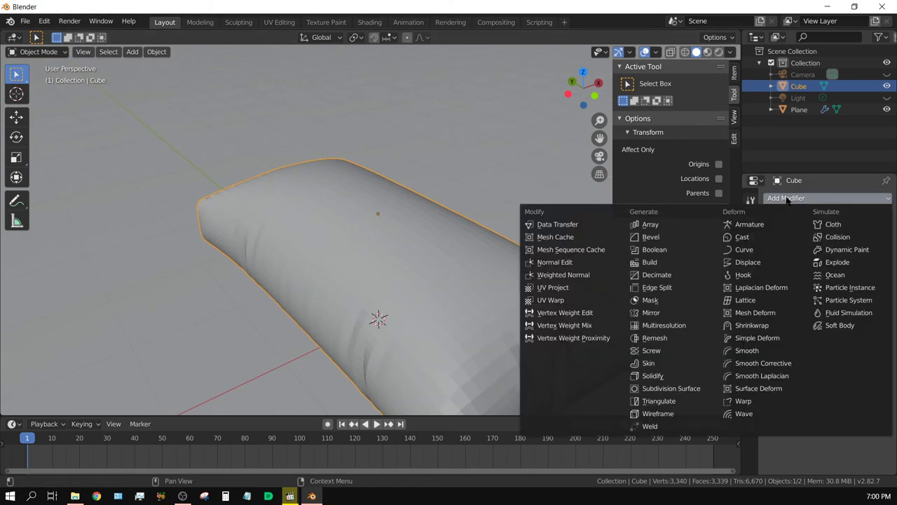
click(667, 388)
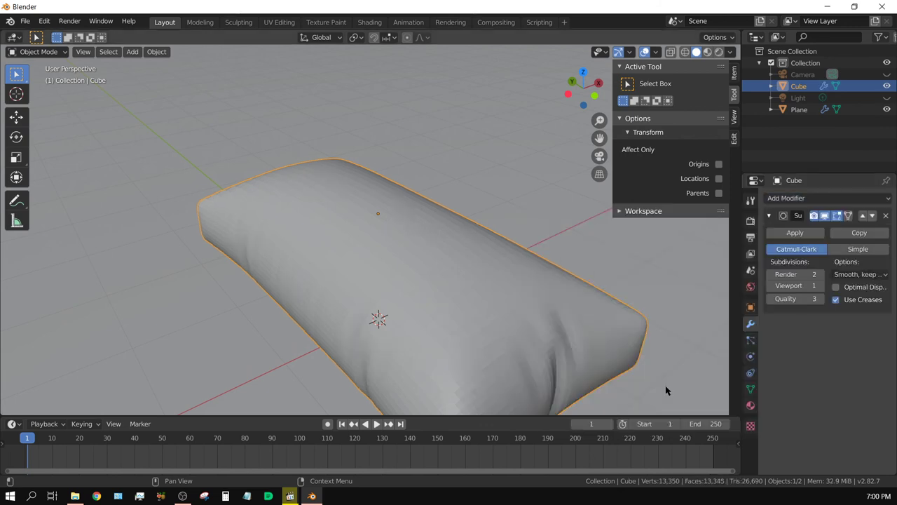
click(821, 286)
middle_drag(467, 331, 462, 308)
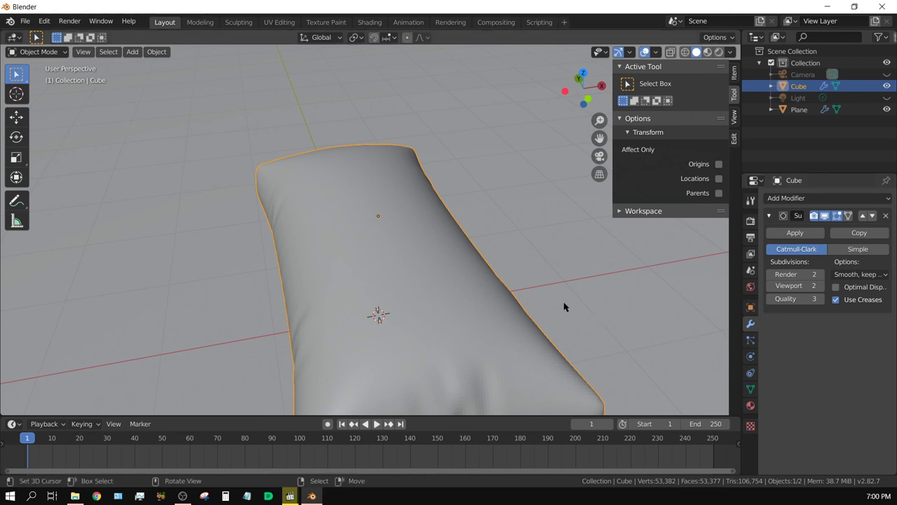
scroll(564, 306, down, 5)
mouse_move(531, 306)
middle_down()
mouse_move(521, 301)
mouse_move(549, 299)
mouse_move(571, 267)
mouse_move(537, 297)
mouse_move(537, 308)
middle_up()
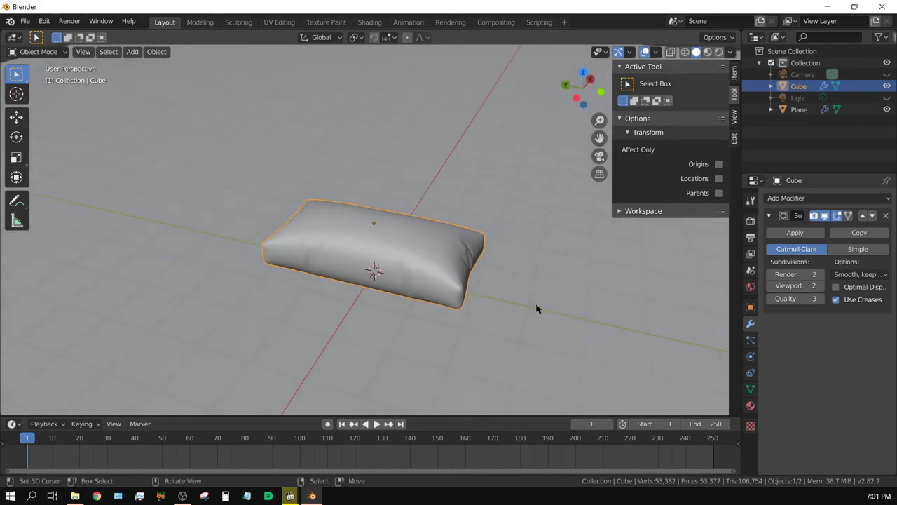